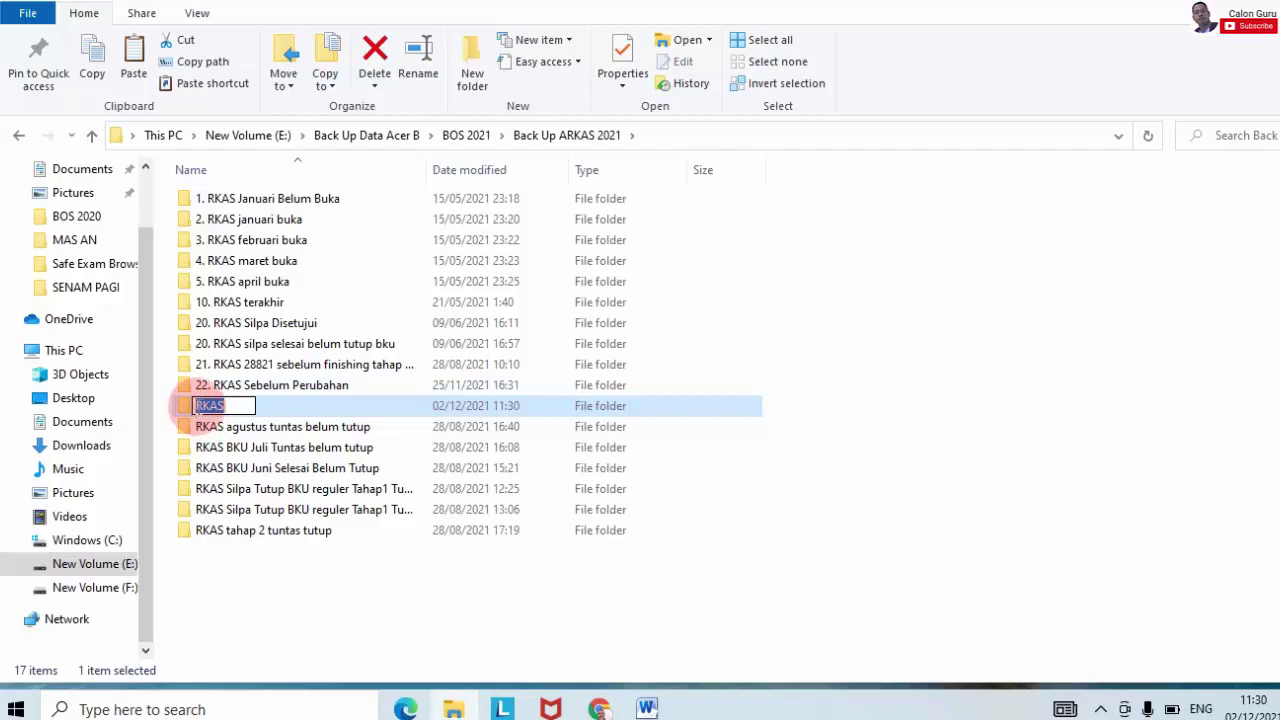
Step: Add the '23.' prefix to the RKAS folder name in Back Up ARKAS 2021
{"action": "left_click", "coordinate": [195, 406]}
{"action": "type", "text": "23"}
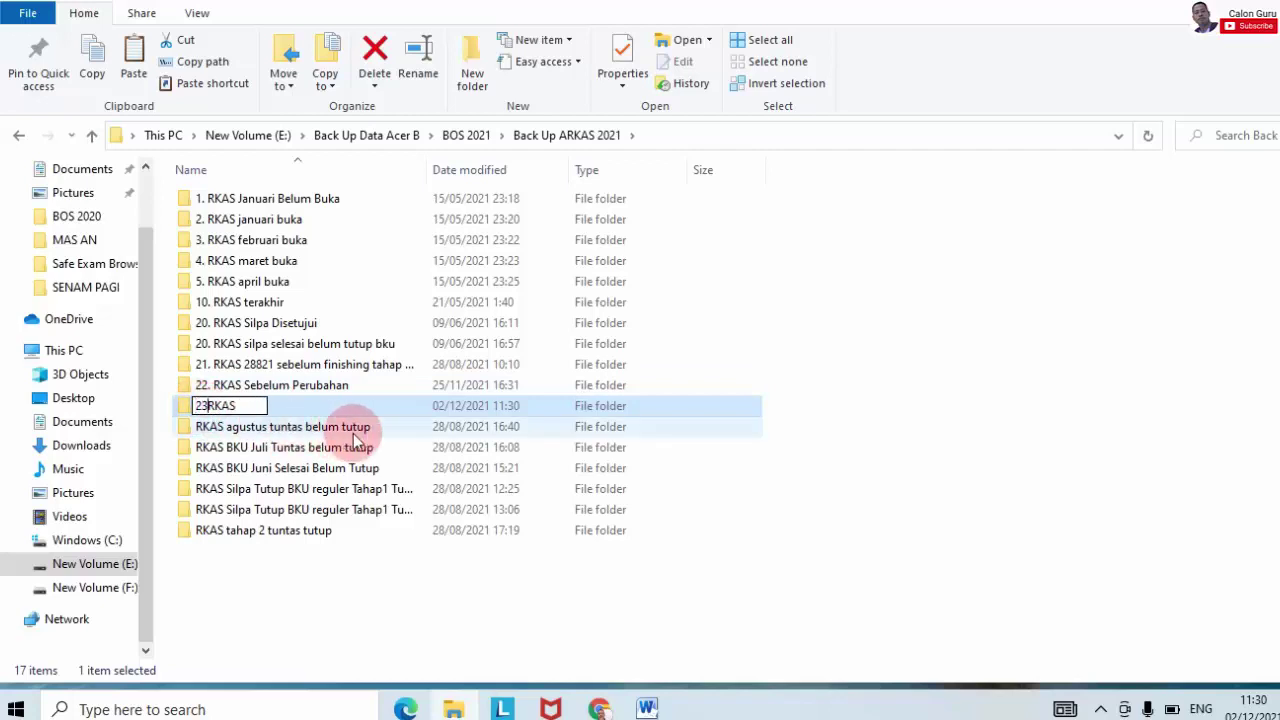
{"action": "type", "text": ". "}
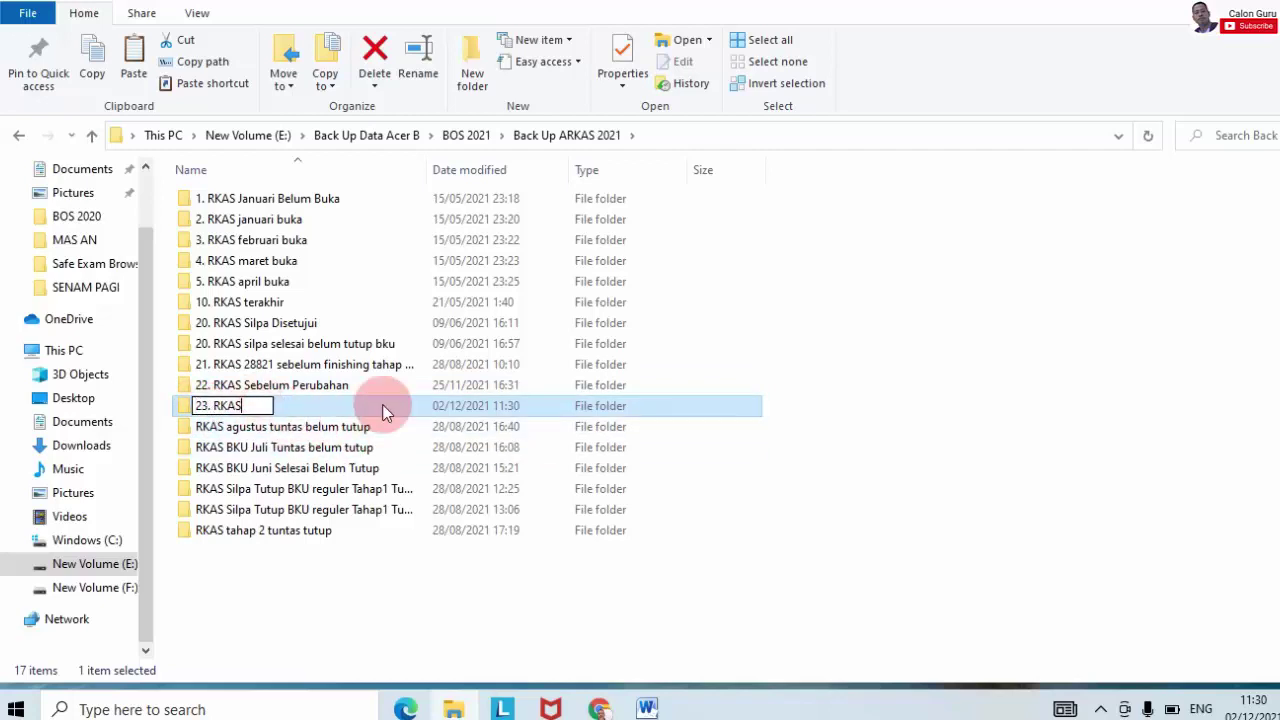
{"action": "type", "text": " peru"}
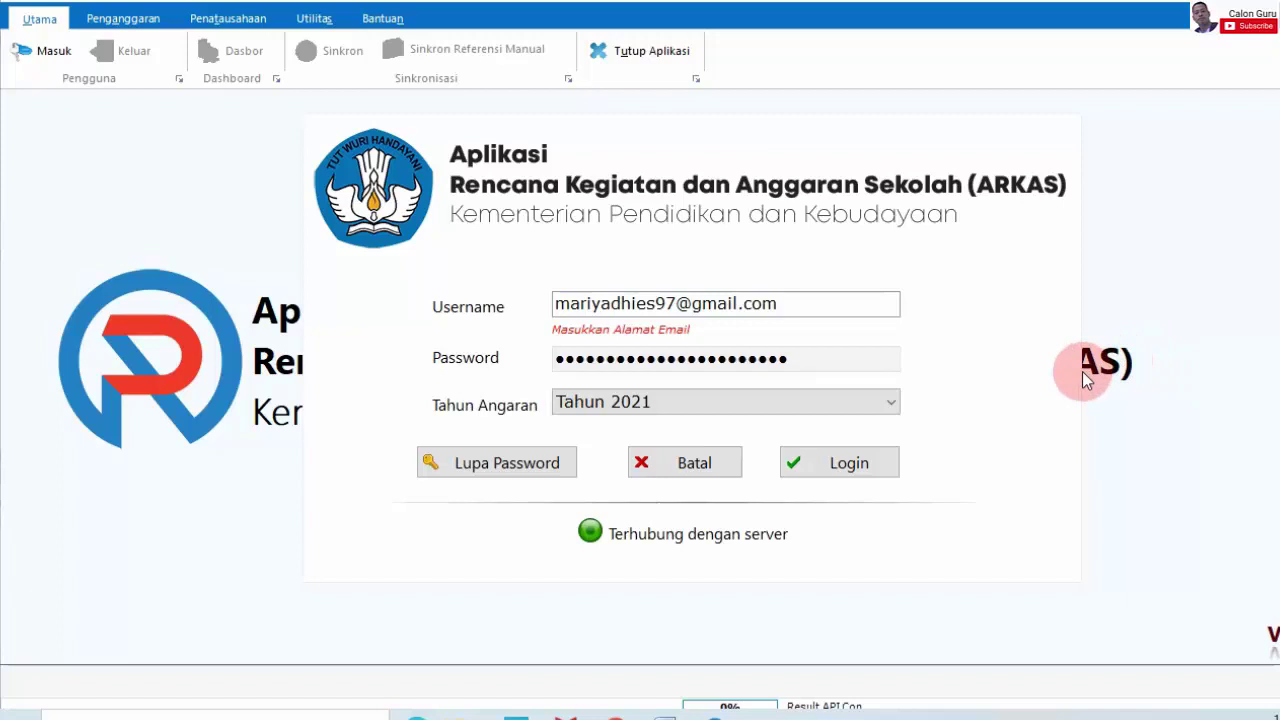
Step: Log in and open the Kertas Kerja worksheet for SiLPA BOS Reguler, totalling Rp 1.956.912
{"action": "left_click", "coordinate": [892, 470]}
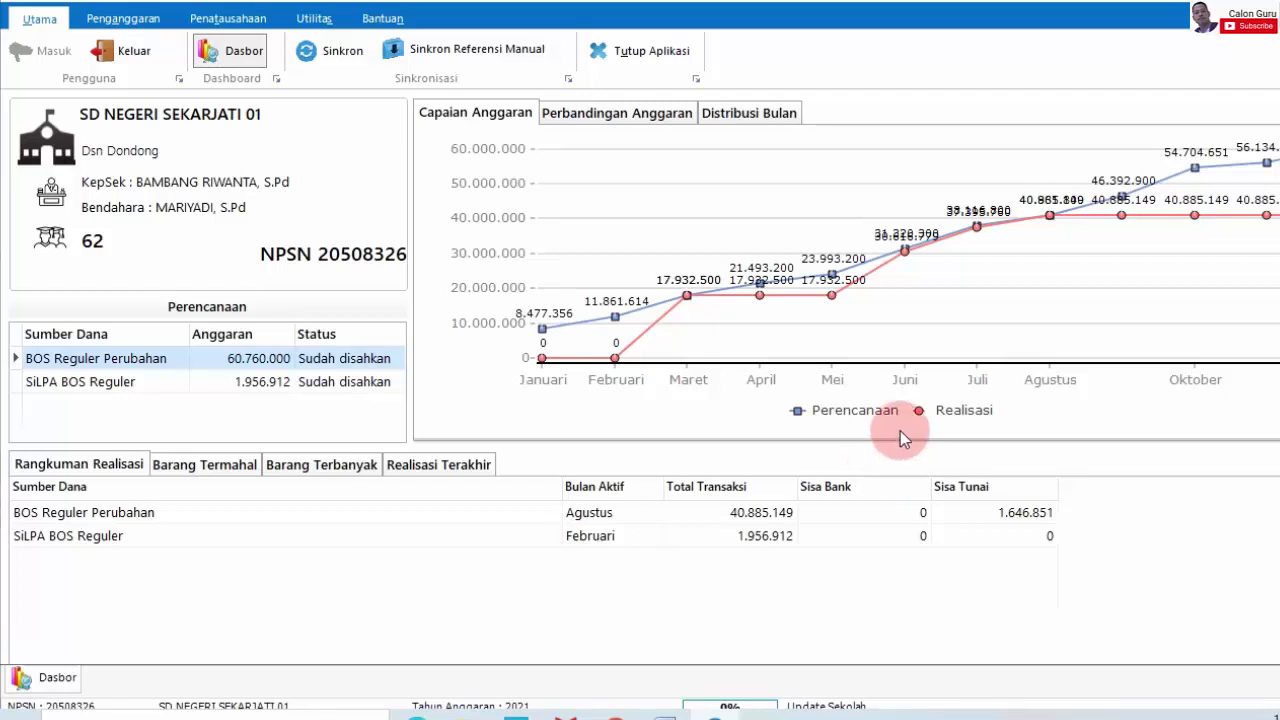
{"action": "left_click", "coordinate": [133, 18]}
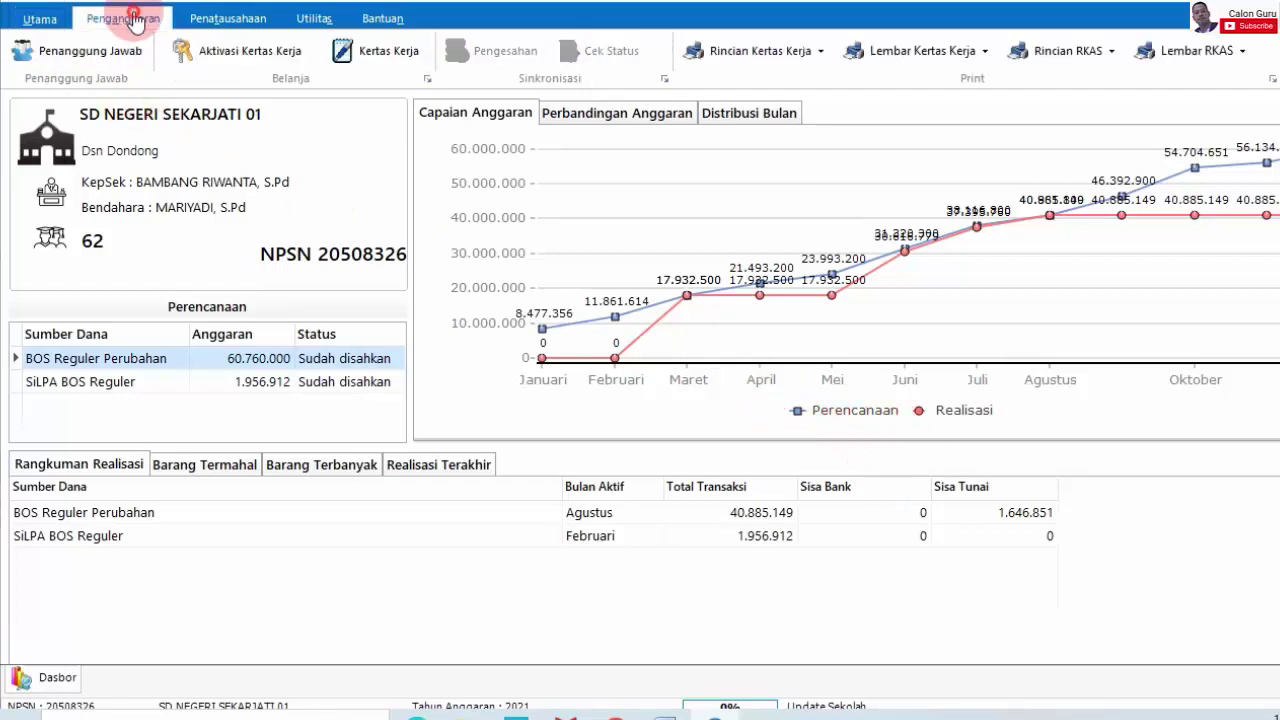
{"action": "left_click", "coordinate": [389, 51]}
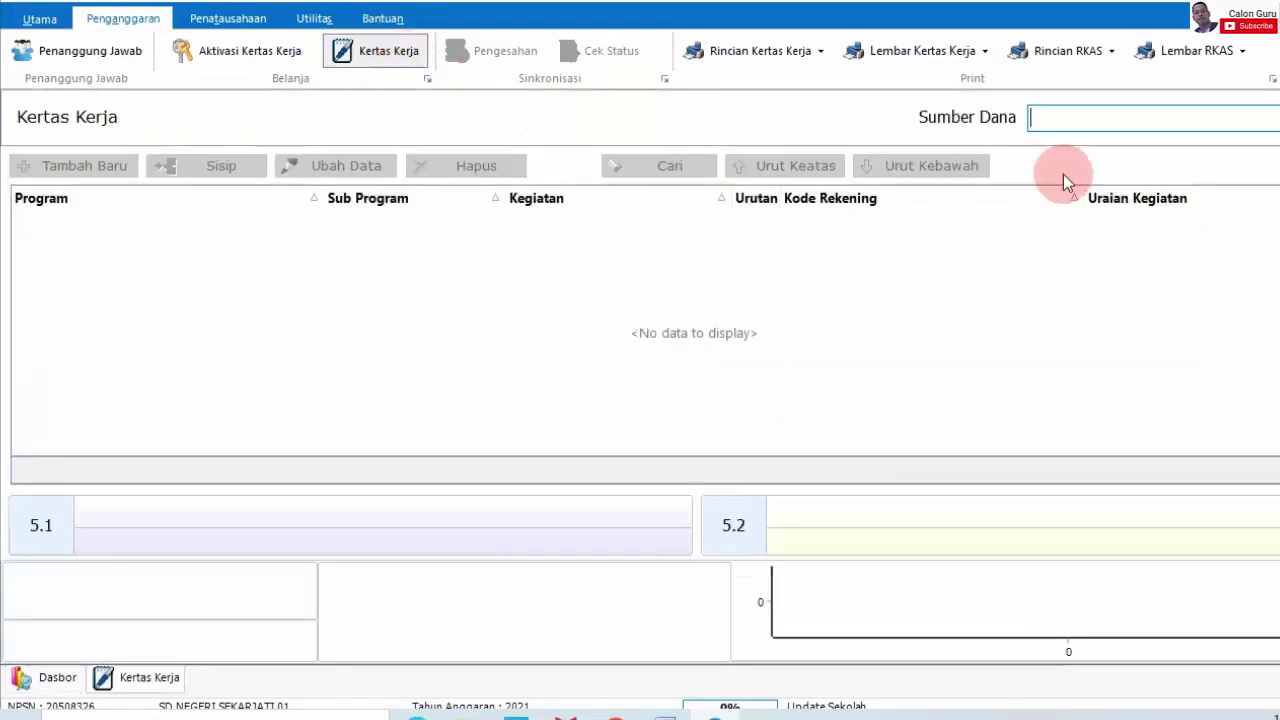
{"action": "left_click", "coordinate": [1186, 128]}
{"action": "left_click", "coordinate": [1177, 145]}
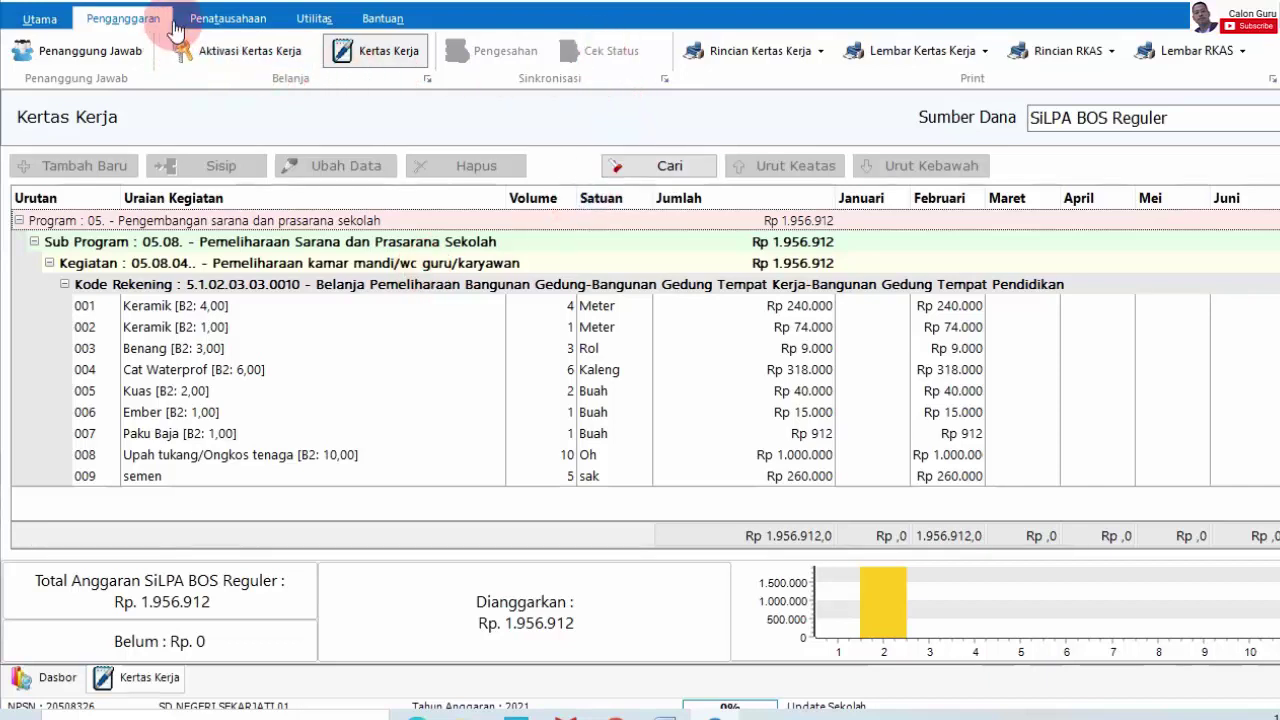
{"action": "left_click", "coordinate": [228, 18]}
Step: Open the empty Buku Kas Umum page and check its Sumber Dana list
{"action": "left_click", "coordinate": [215, 50]}
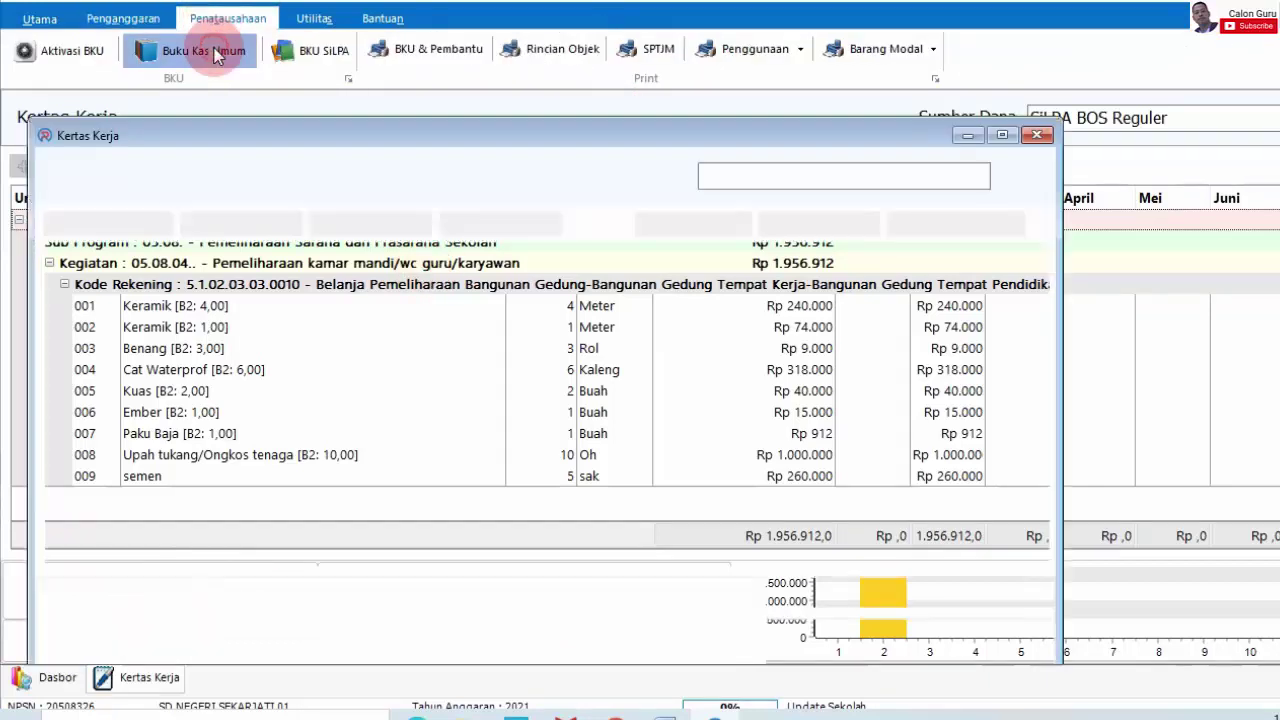
{"action": "left_click", "coordinate": [1262, 122]}
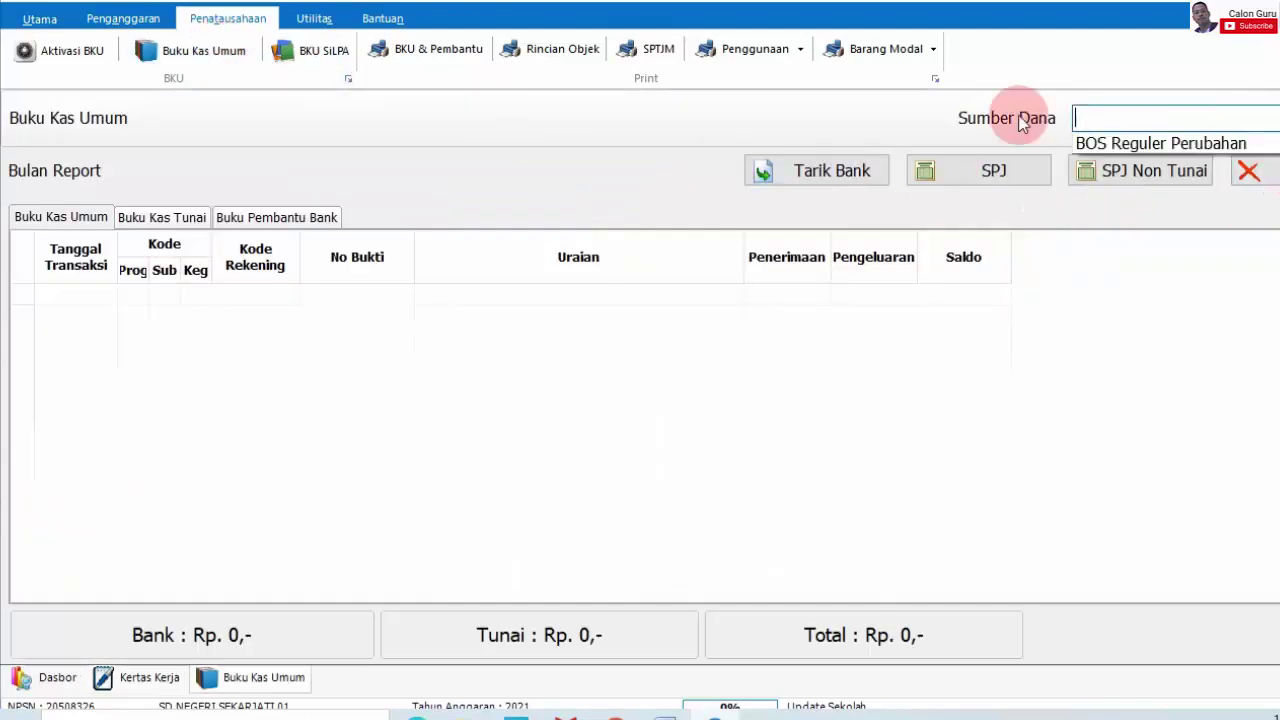
{"action": "left_click", "coordinate": [508, 151]}
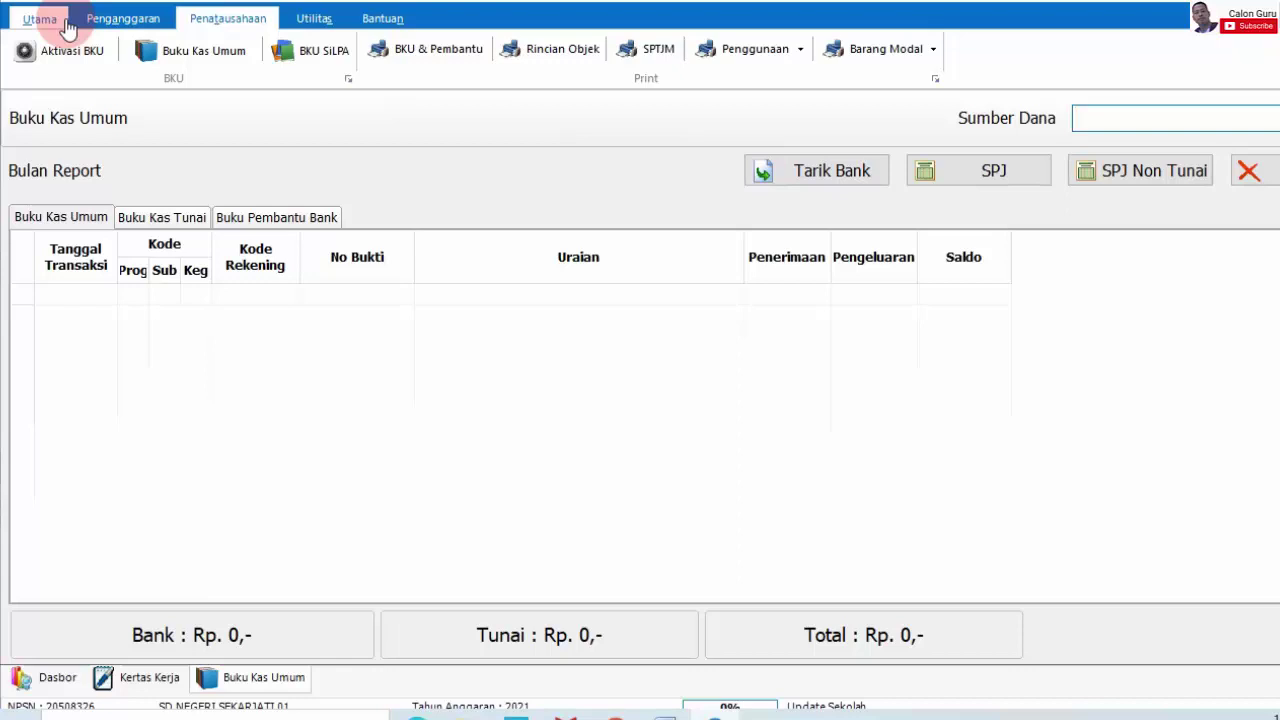
Step: Return to the ARKAS dashboard, then exit the application, confirming Keluar
{"action": "left_click", "coordinate": [108, 24]}
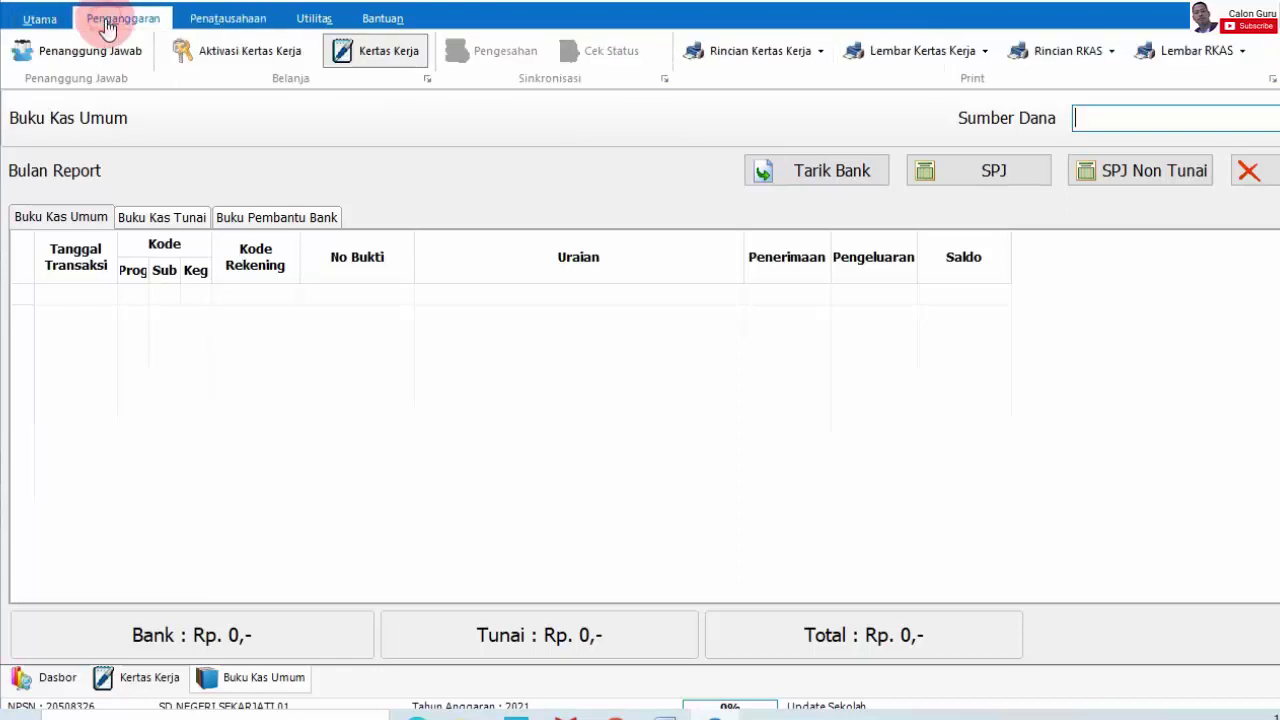
{"action": "left_click", "coordinate": [36, 20]}
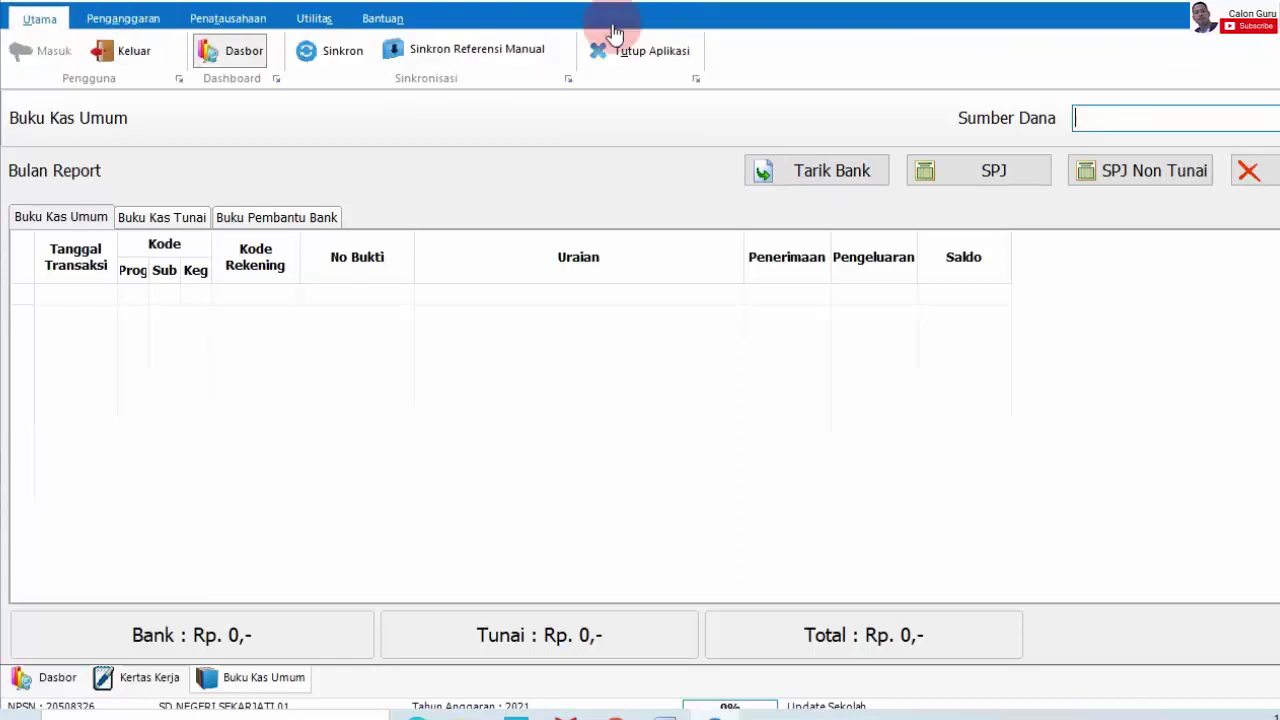
{"action": "left_click", "coordinate": [57, 678]}
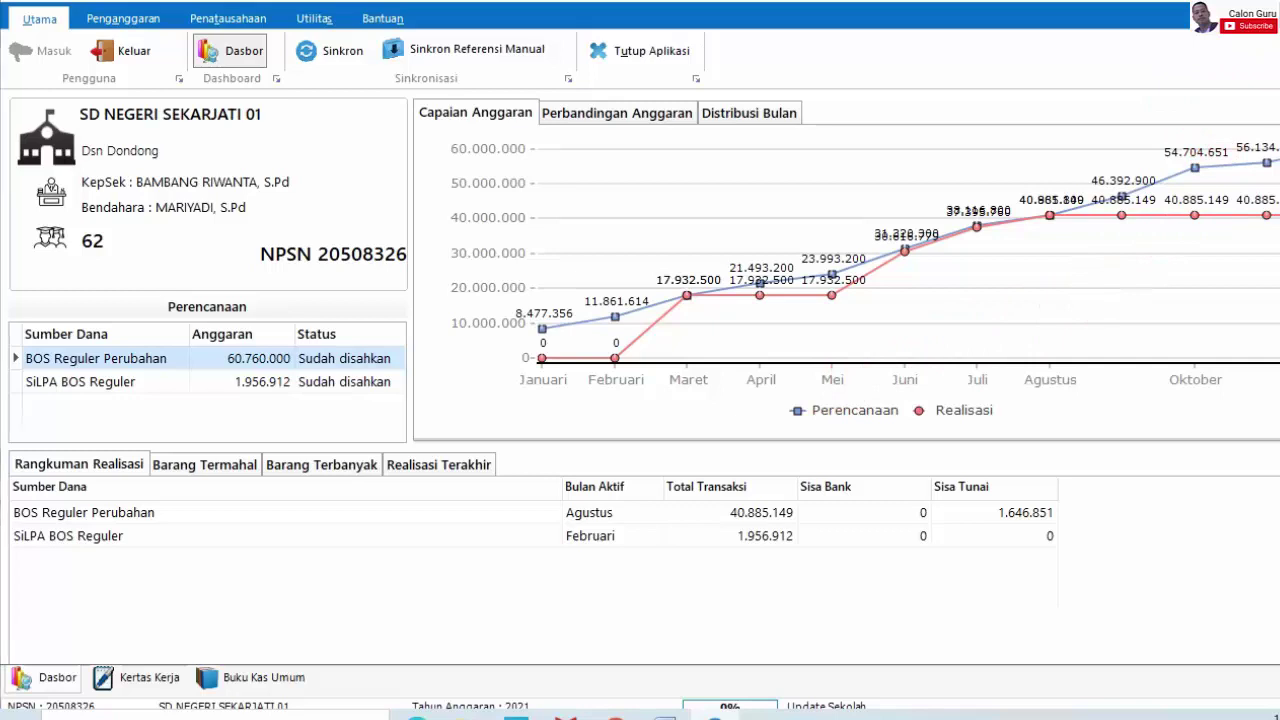
{"action": "key", "text": "alt+F4"}
{"action": "left_click", "coordinate": [741, 356]}
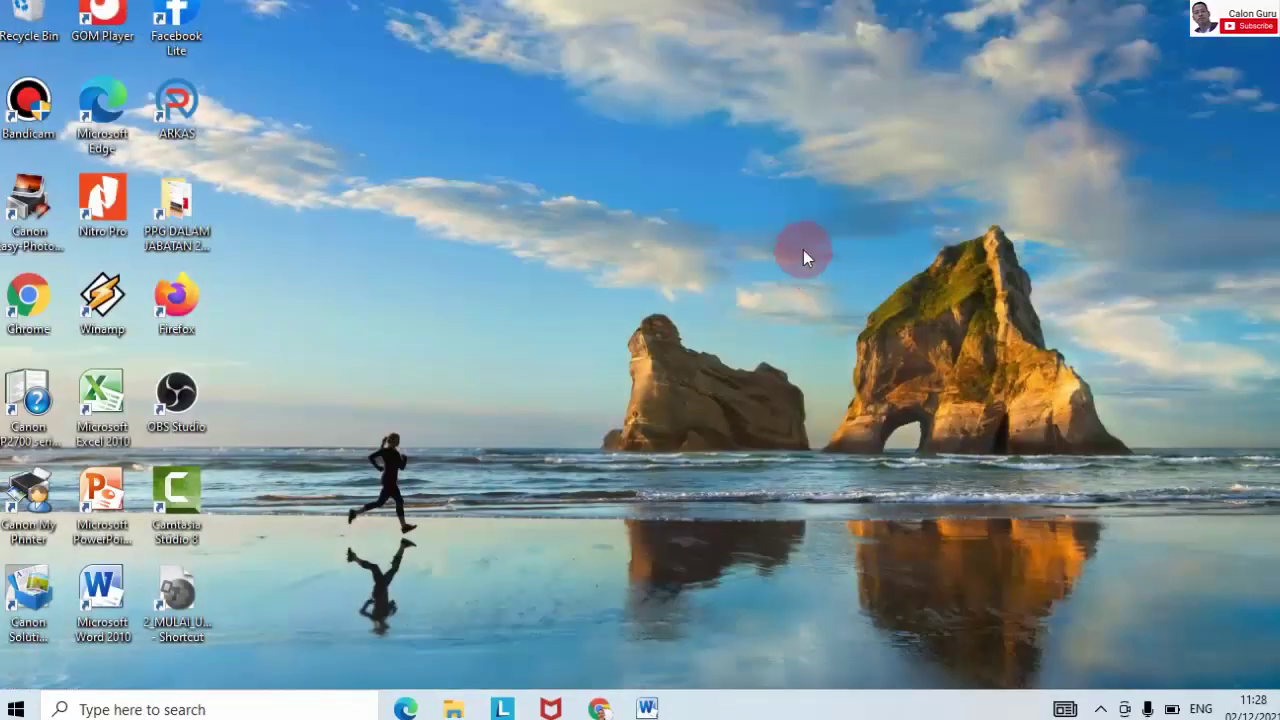
Step: Refresh the desktop, then search for %appdata% and open that folder
{"action": "right_click", "coordinate": [803, 250]}
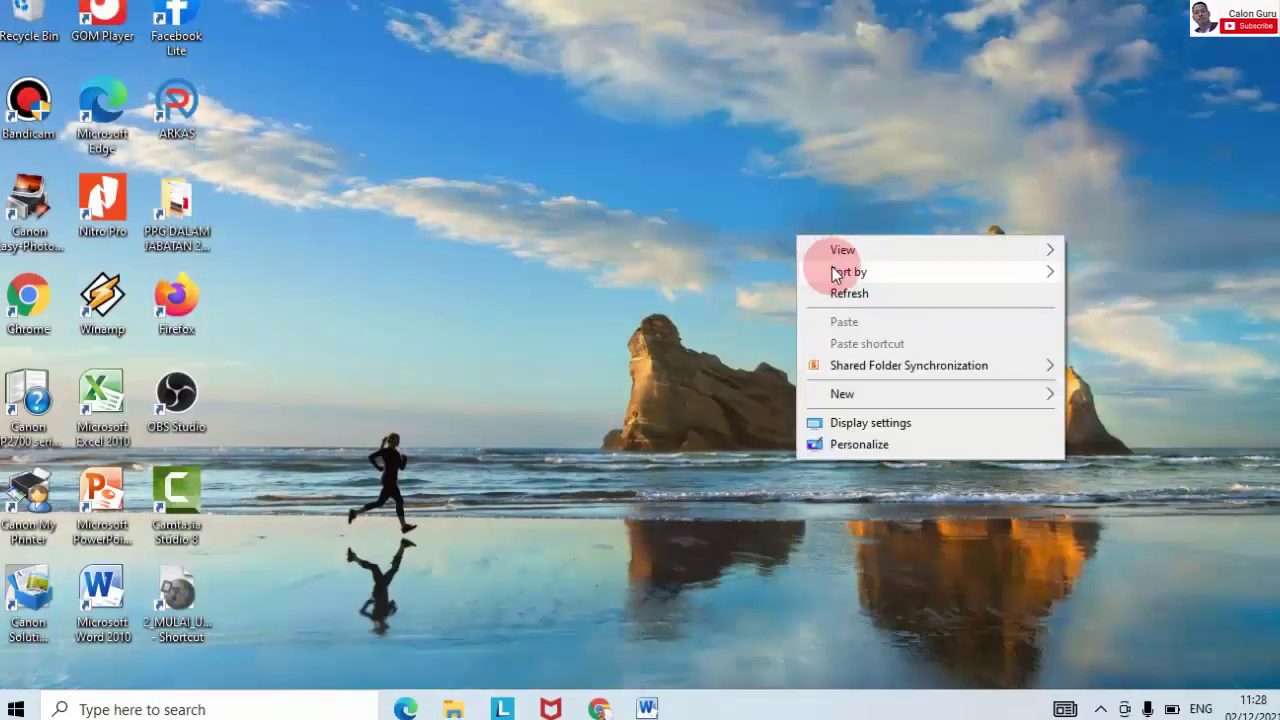
{"action": "left_click", "coordinate": [843, 289]}
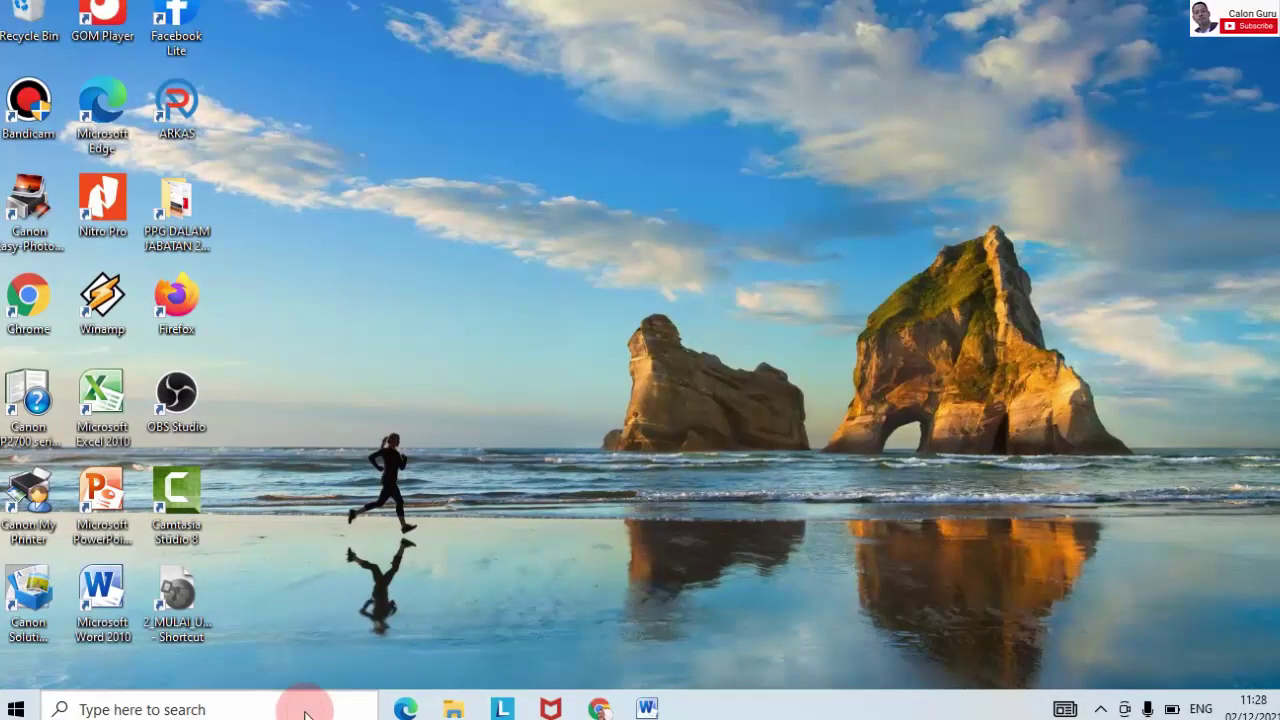
{"action": "left_click", "coordinate": [306, 710]}
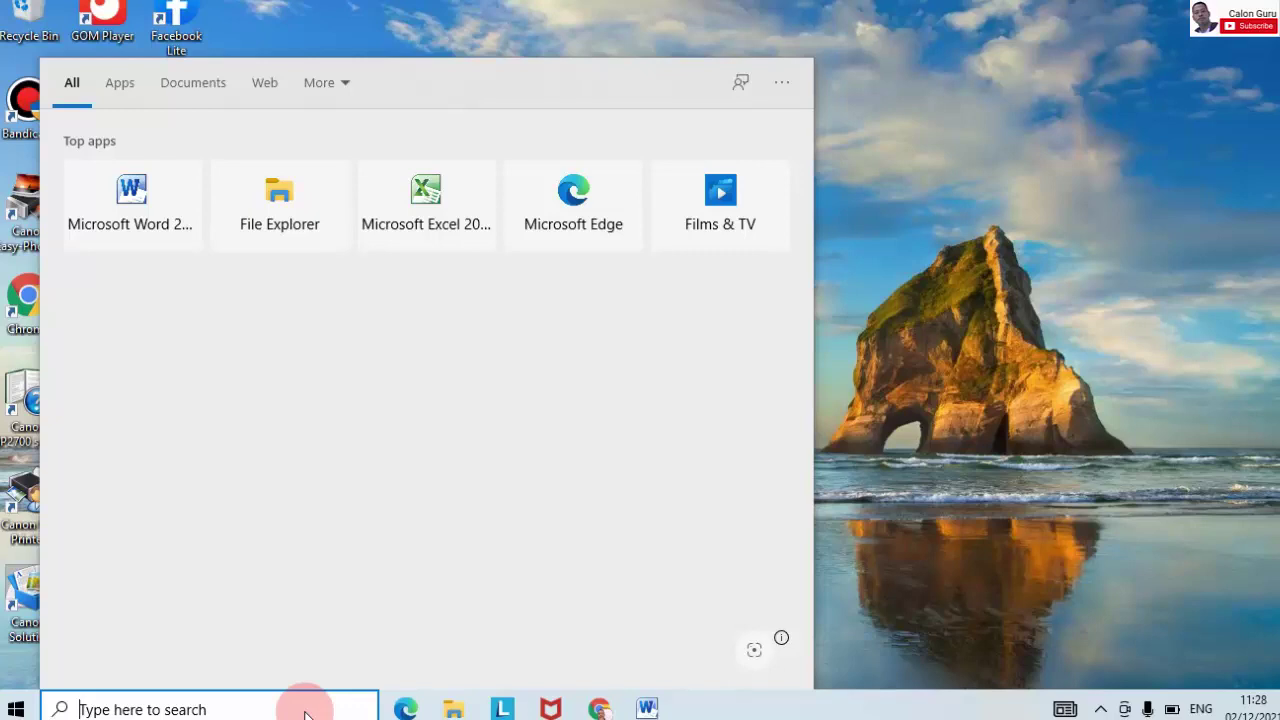
{"action": "type", "text": "%"}
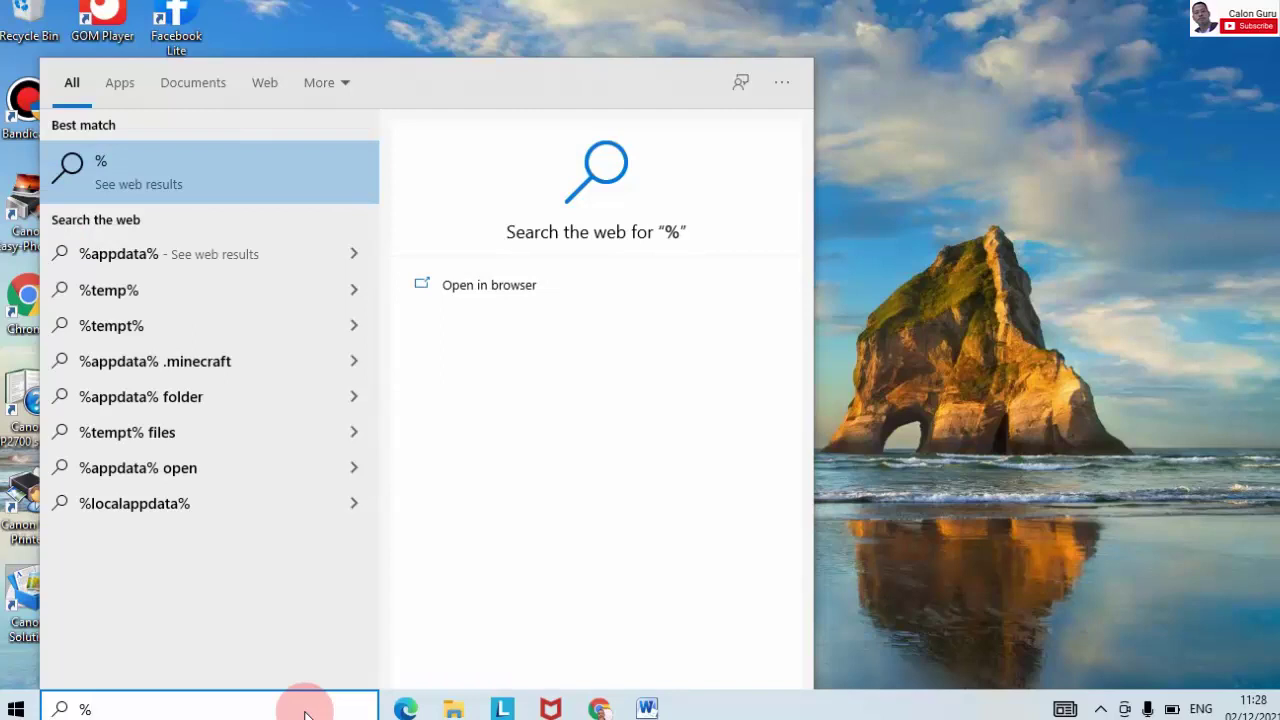
{"action": "type", "text": "appdata"}
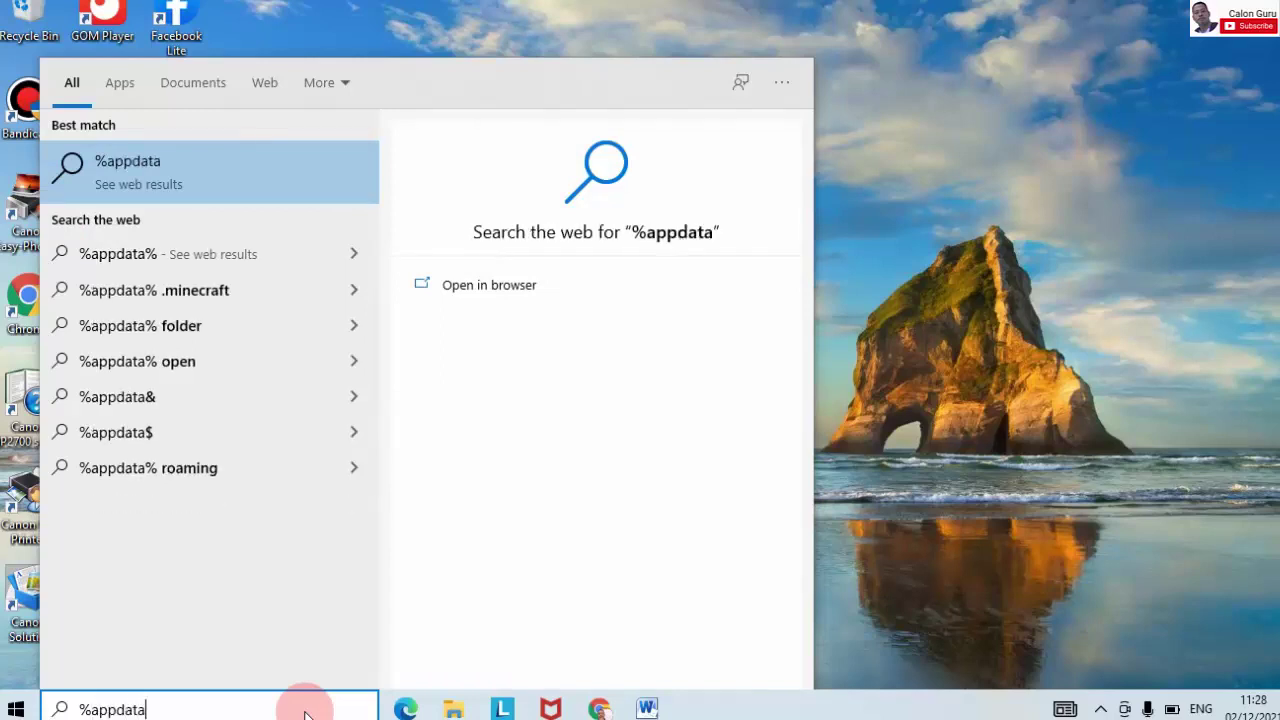
{"action": "type", "text": "%"}
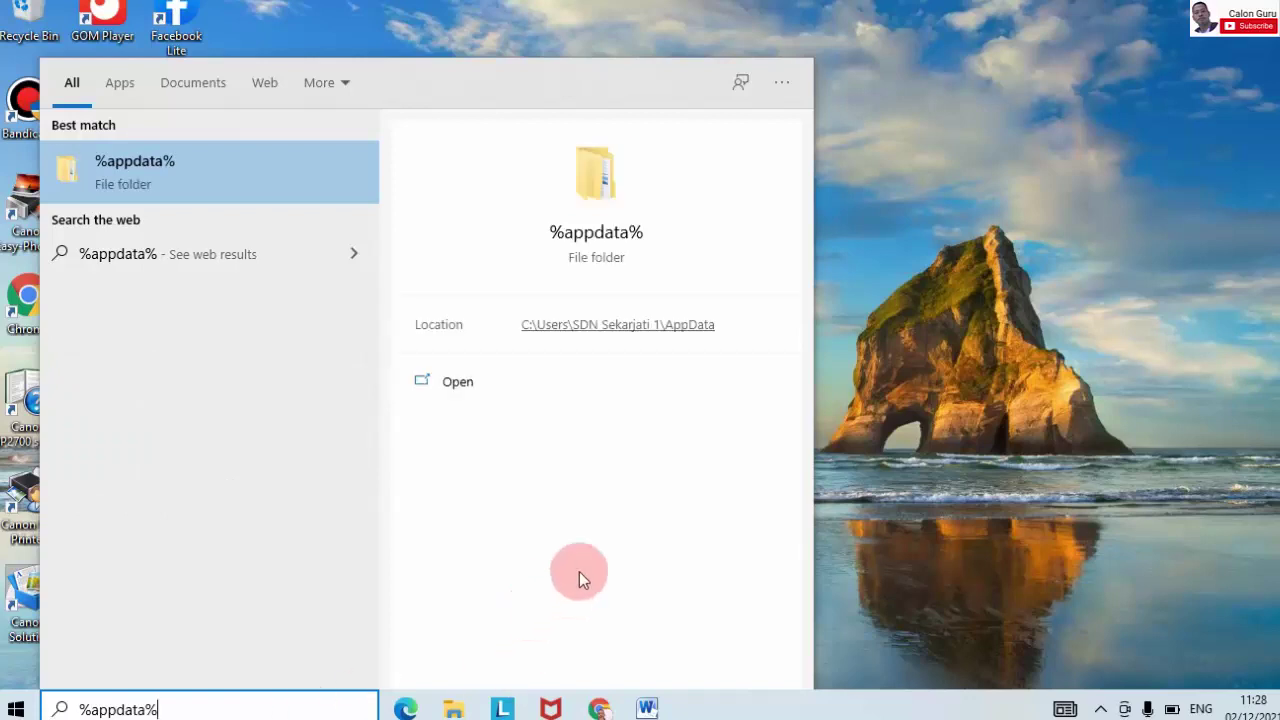
{"action": "left_click", "coordinate": [772, 550]}
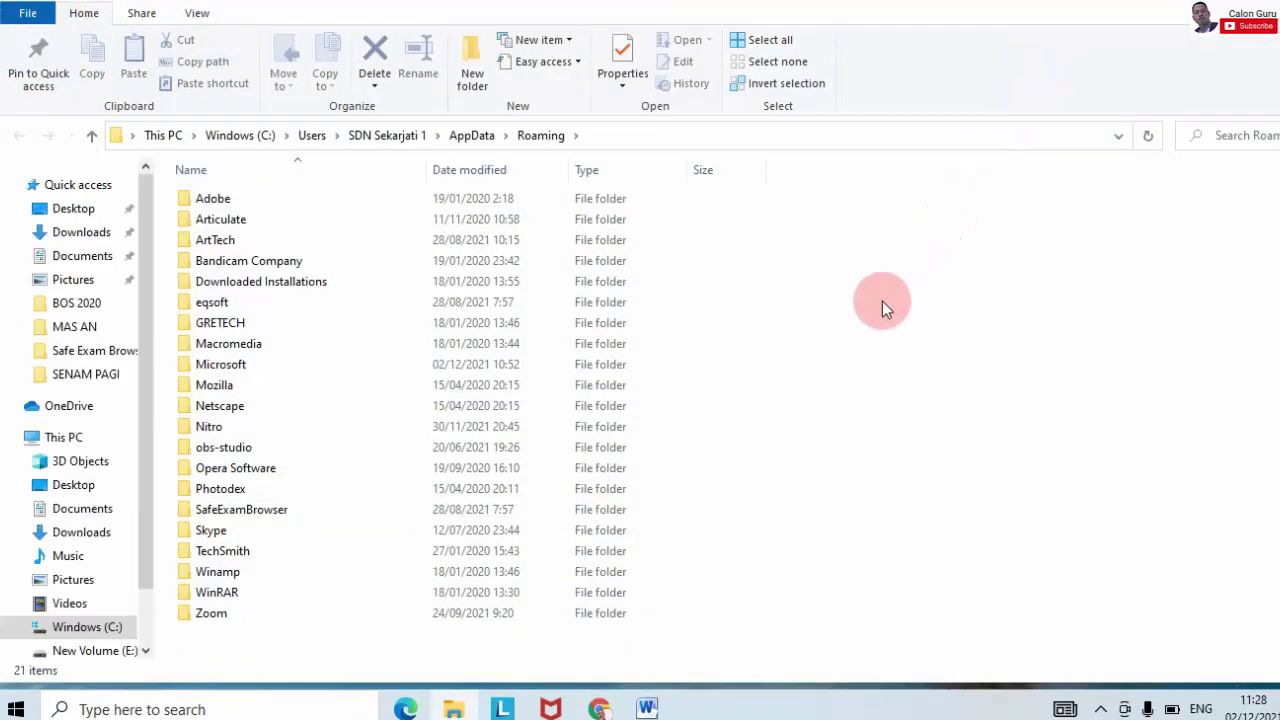
Step: Copy the RKAS folder from AppData\Roaming\ArtTech
{"action": "double_click", "coordinate": [232, 240]}
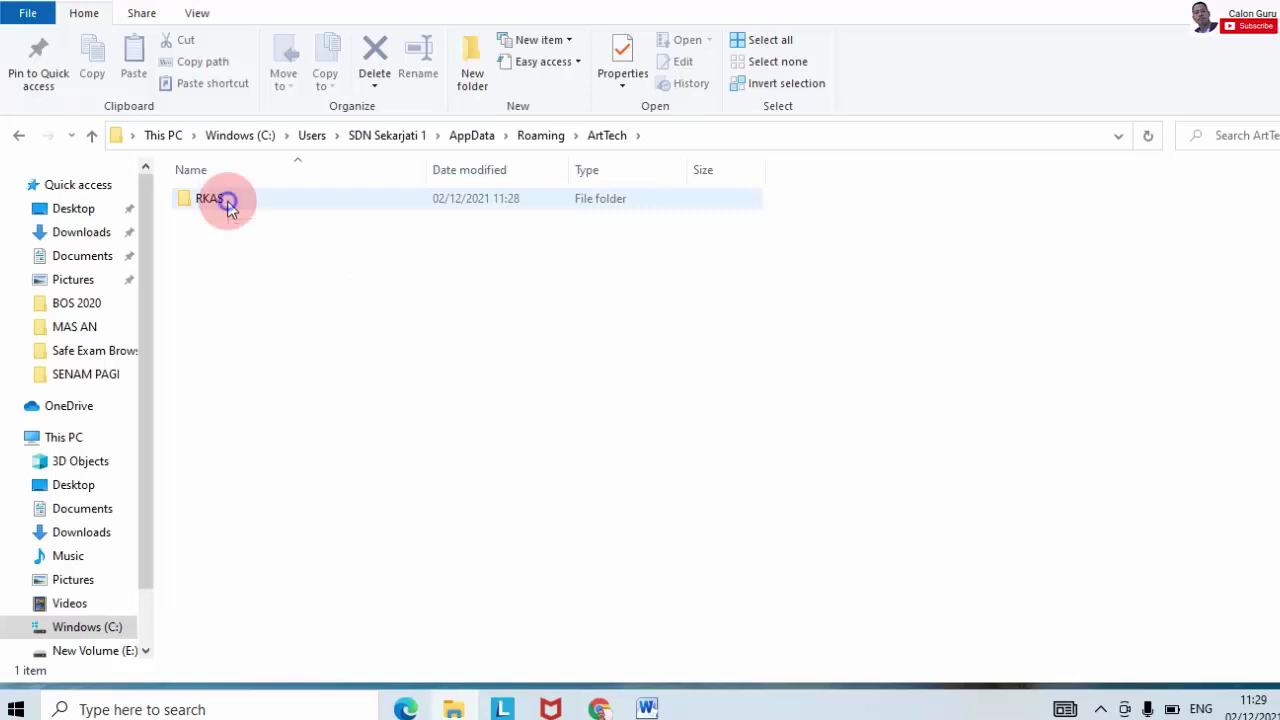
{"action": "right_click", "coordinate": [227, 201]}
{"action": "left_click", "coordinate": [207, 203]}
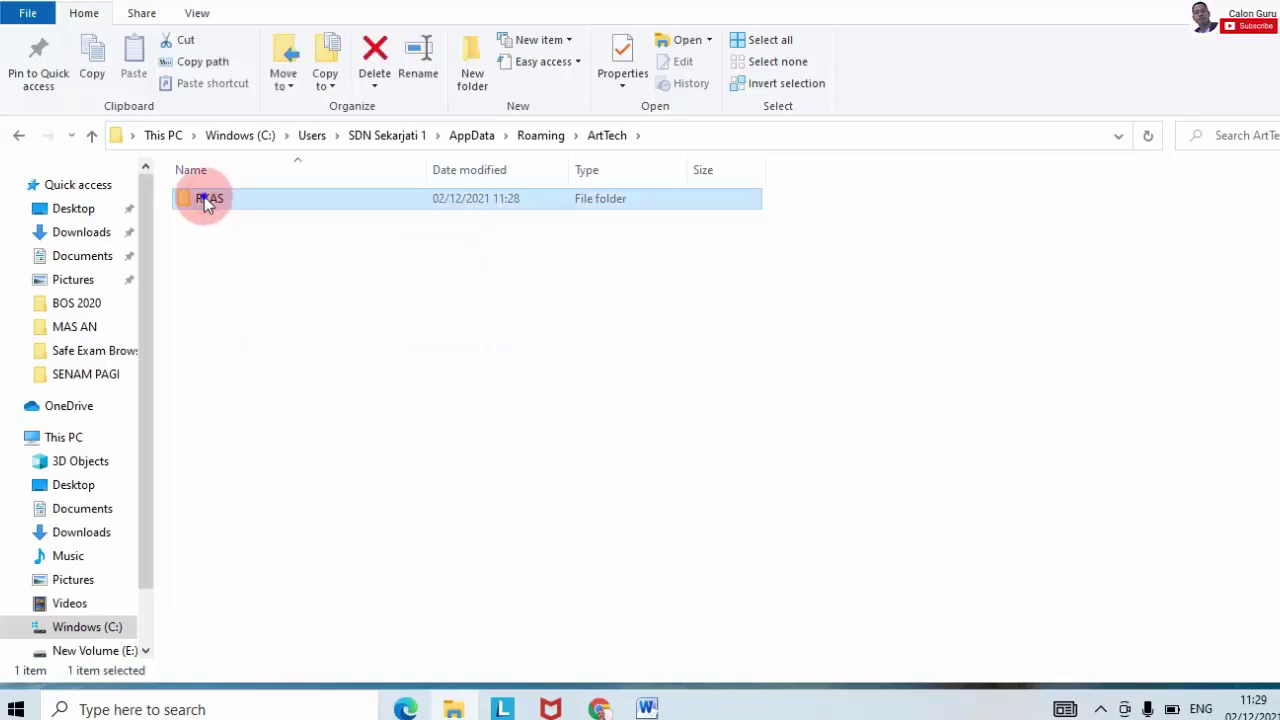
{"action": "double_click", "coordinate": [207, 203]}
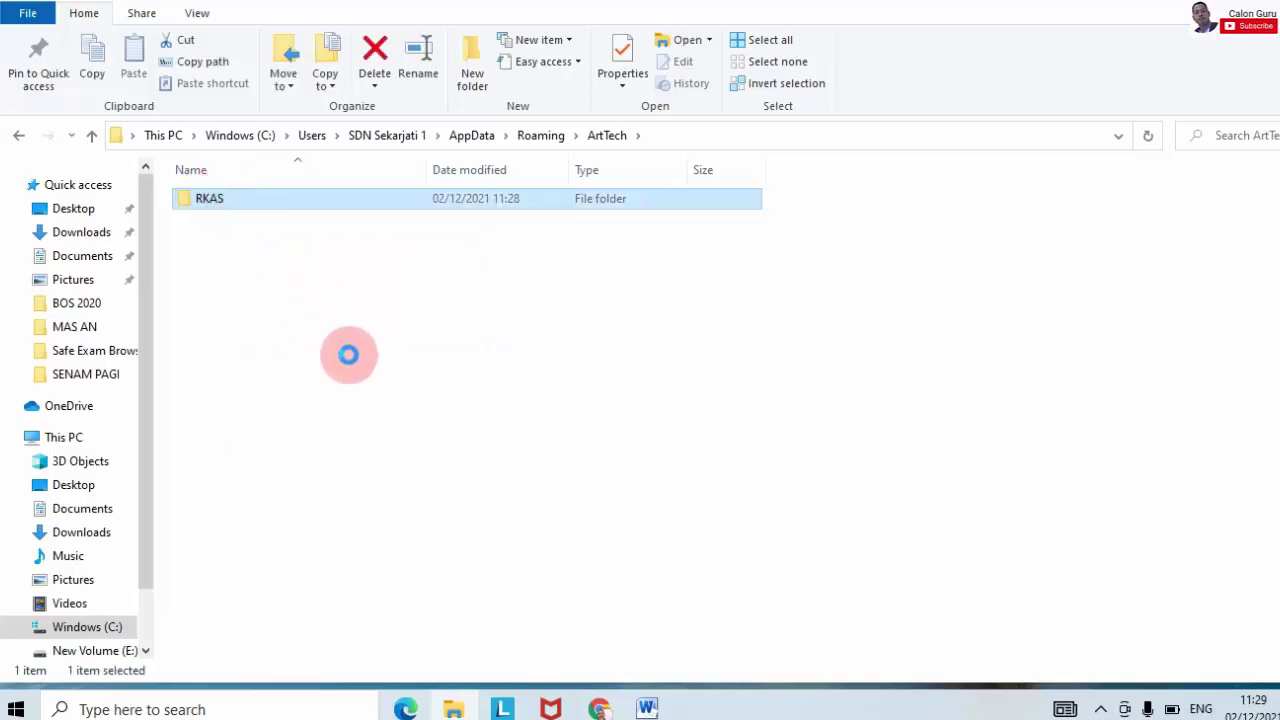
{"action": "key", "text": "shift+F10"}
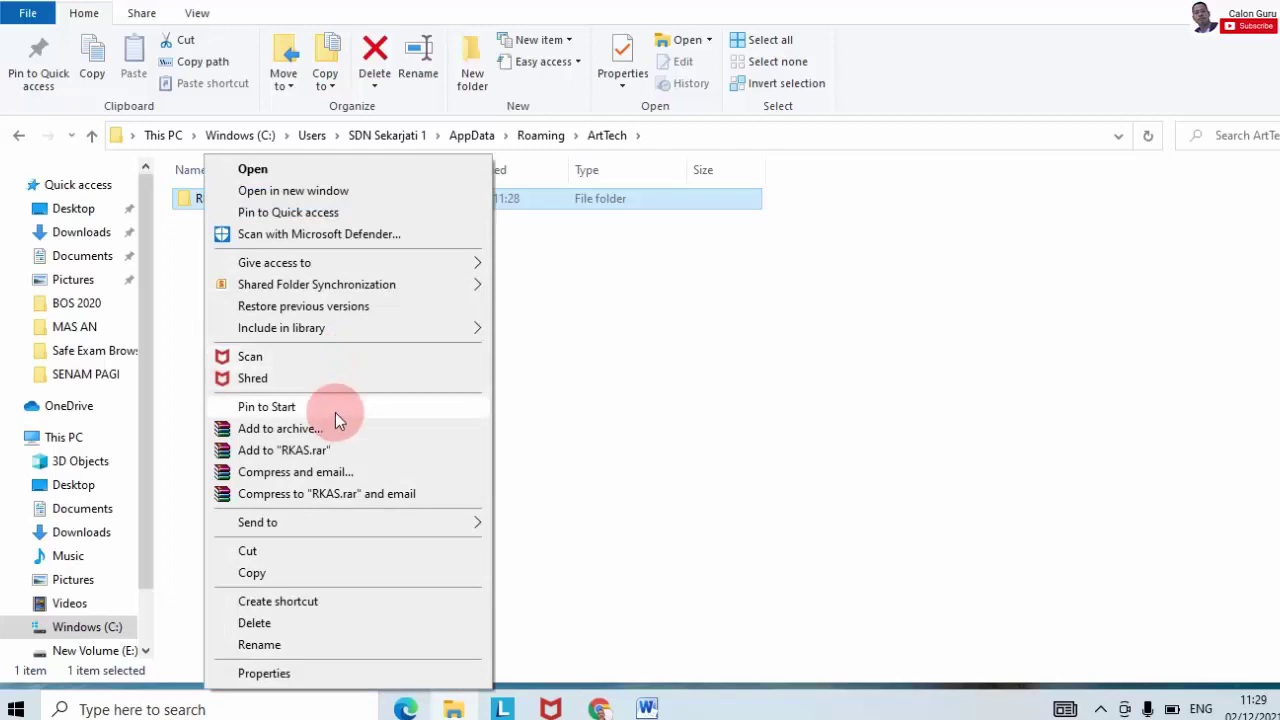
{"action": "left_click", "coordinate": [273, 573]}
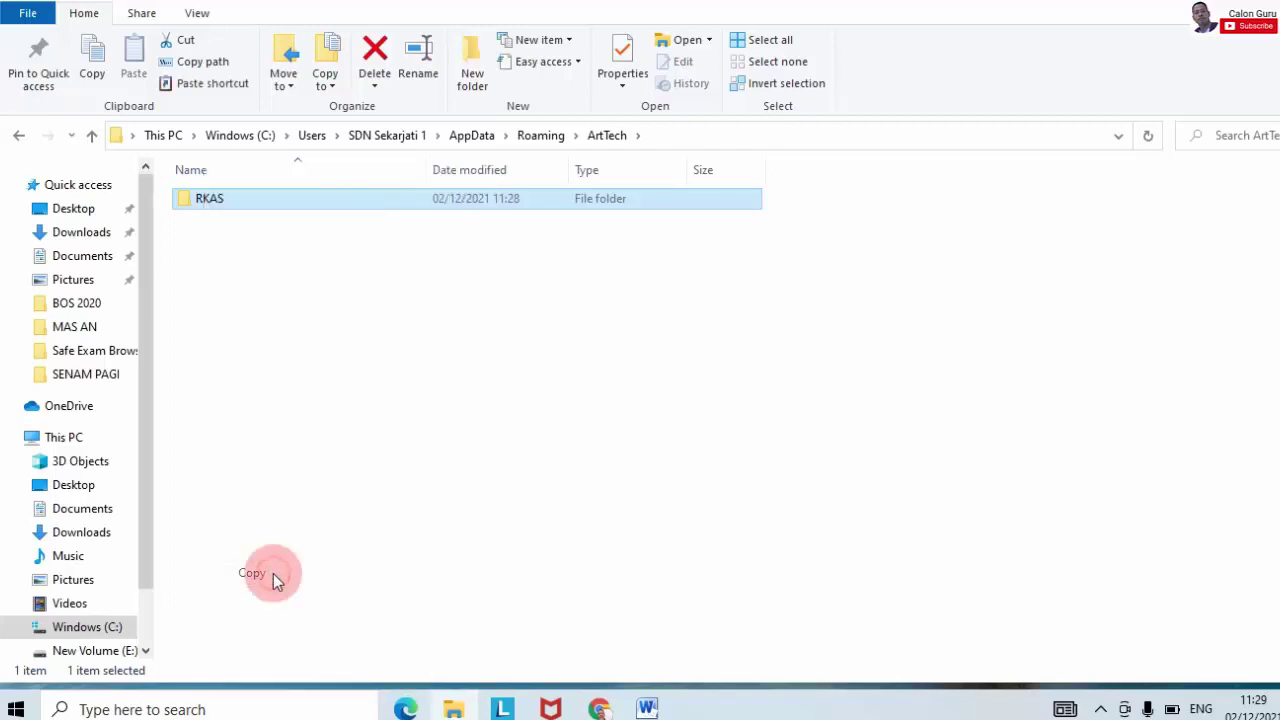
Step: Show the contents of New Volume (E:), with 59 items
{"action": "left_click_drag", "start_coordinate": [142, 549], "coordinate": [148, 604]}
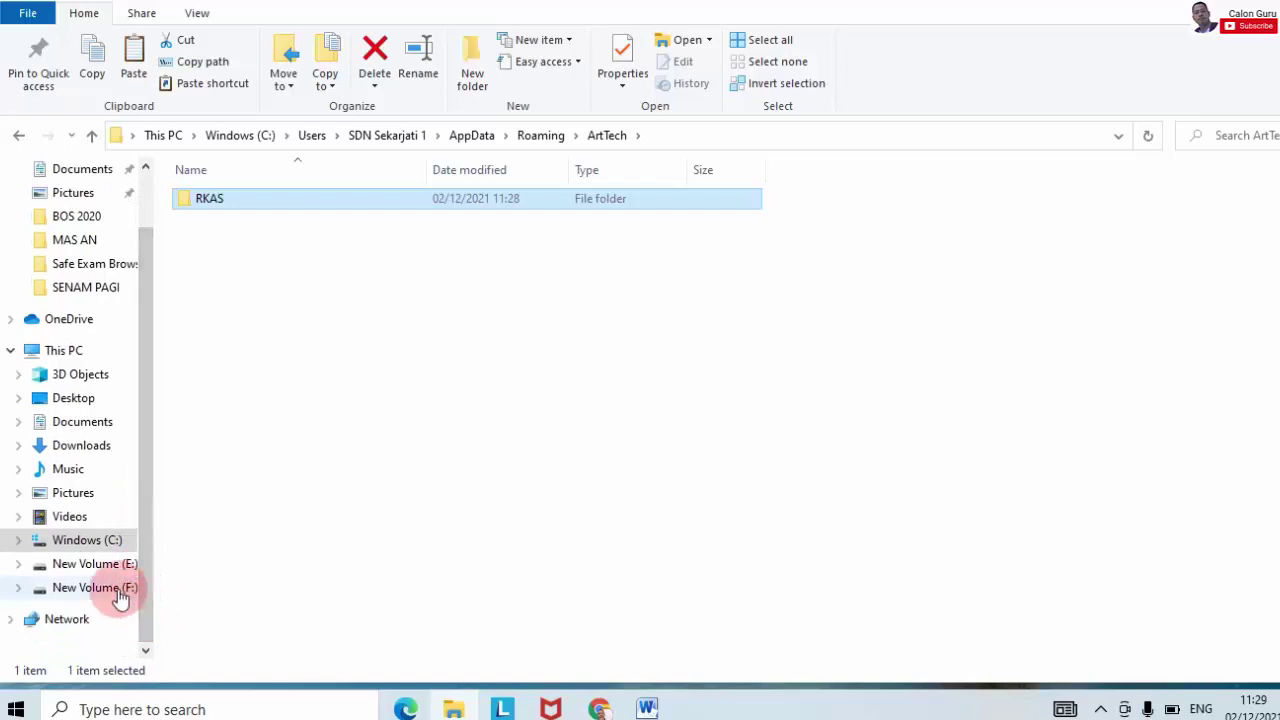
{"action": "left_click", "coordinate": [120, 597]}
{"action": "left_click", "coordinate": [124, 566]}
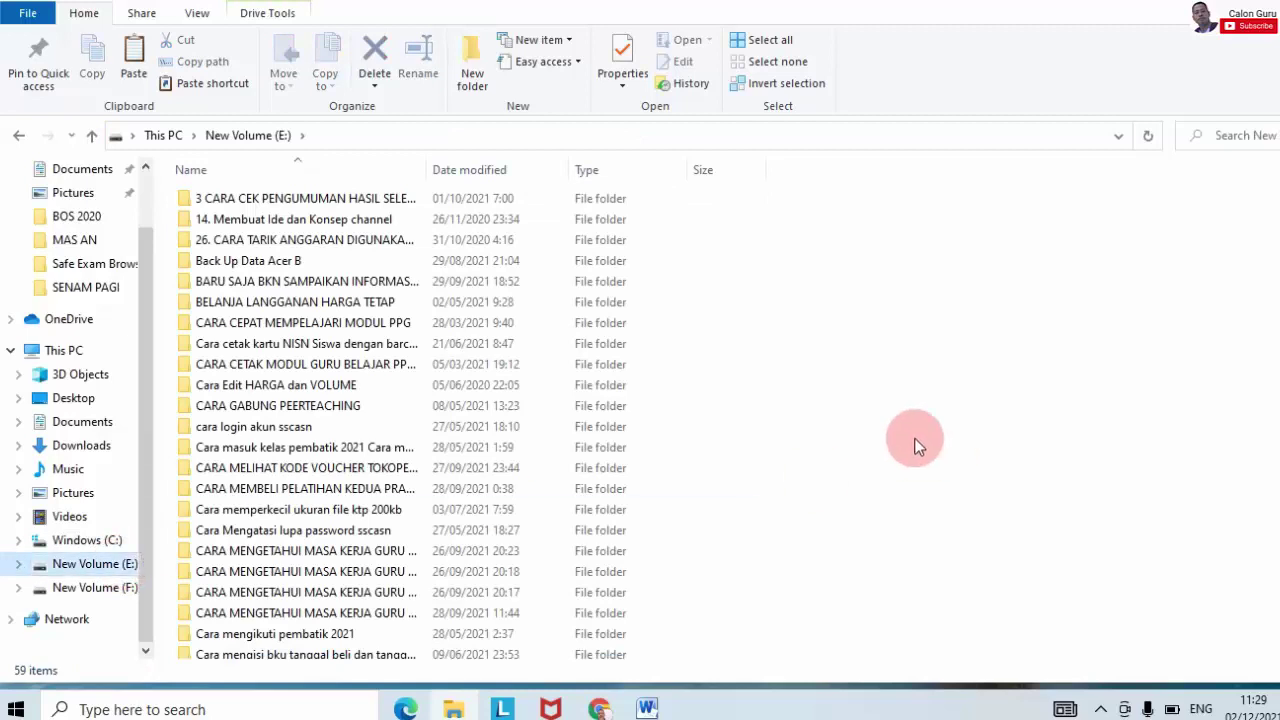
Step: Open Back Up Data Acer B > BOS 2021 > Back Up ARKAS 2021, showing 16 backup folders
{"action": "double_click", "coordinate": [293, 260]}
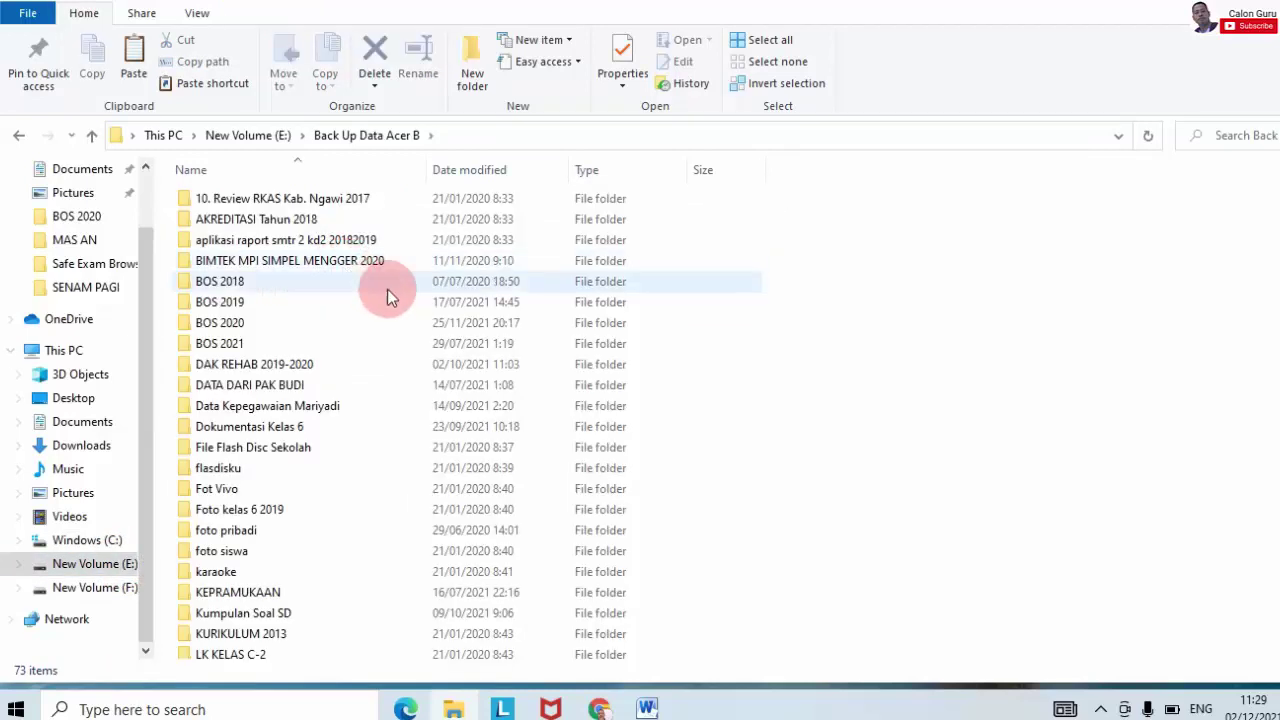
{"action": "left_click", "coordinate": [248, 340]}
{"action": "double_click", "coordinate": [247, 342]}
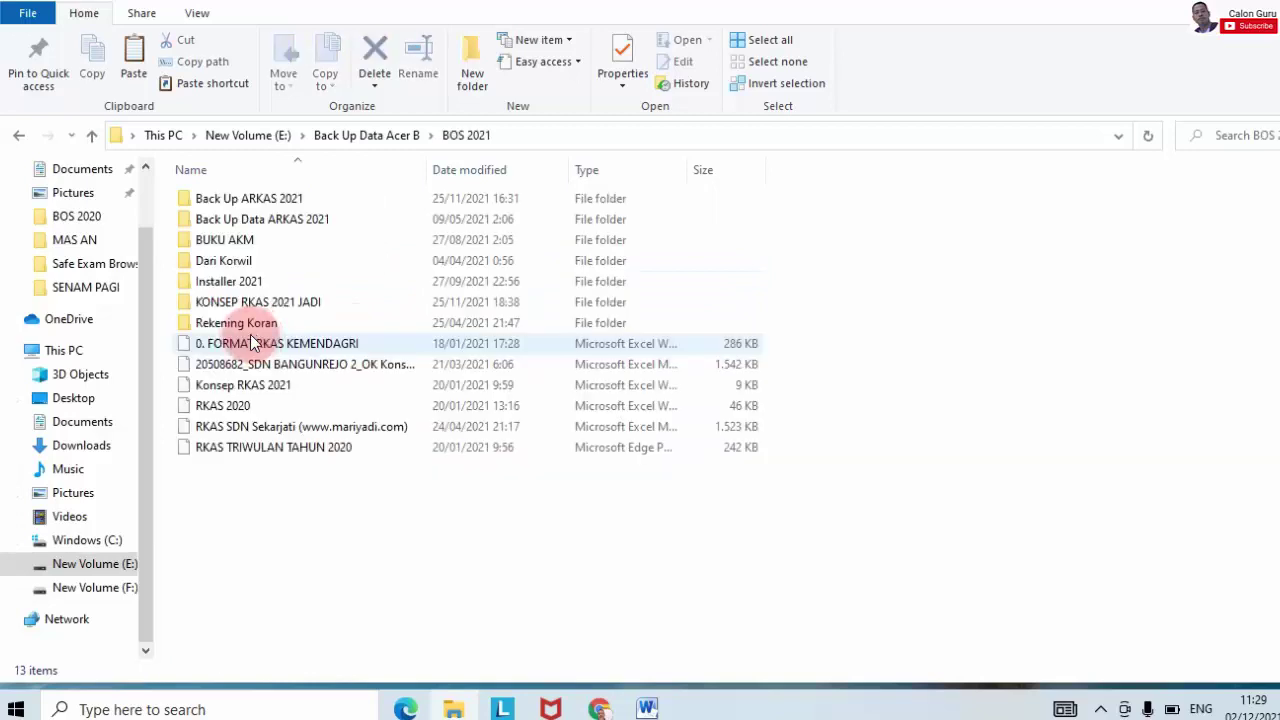
{"action": "double_click", "coordinate": [271, 200]}
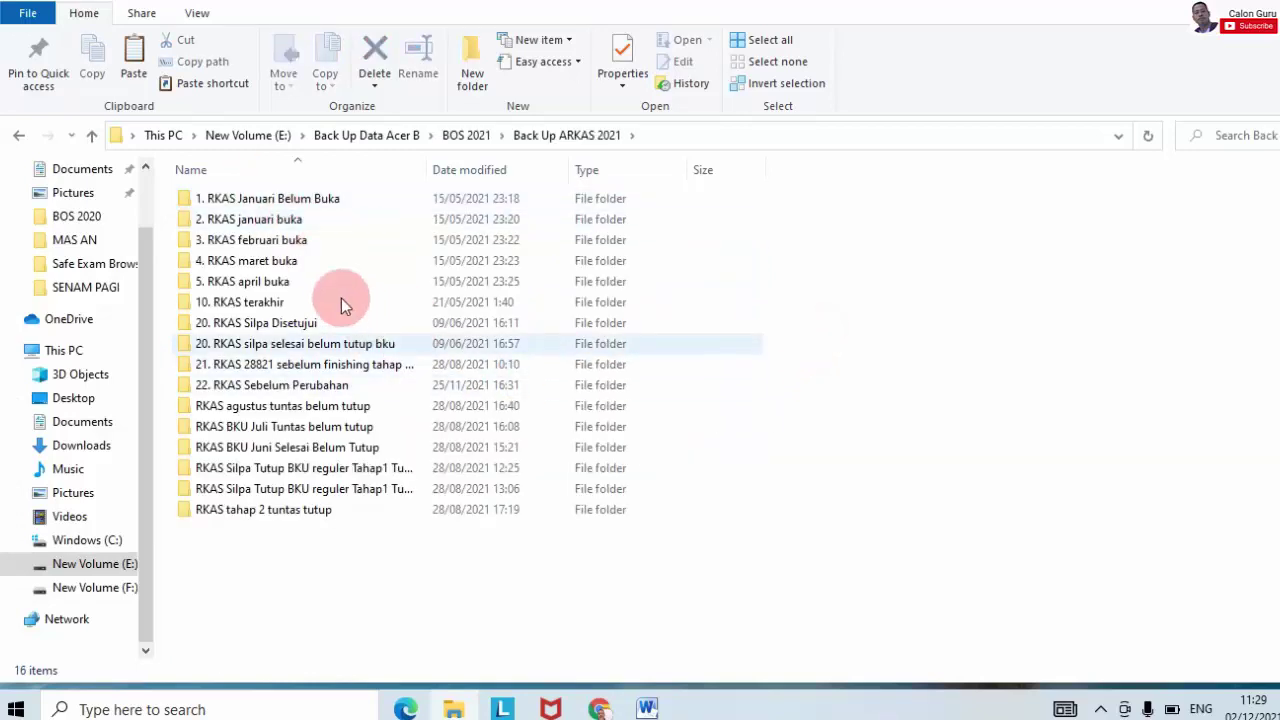
{"action": "mouse_move", "coordinate": [307, 219]}
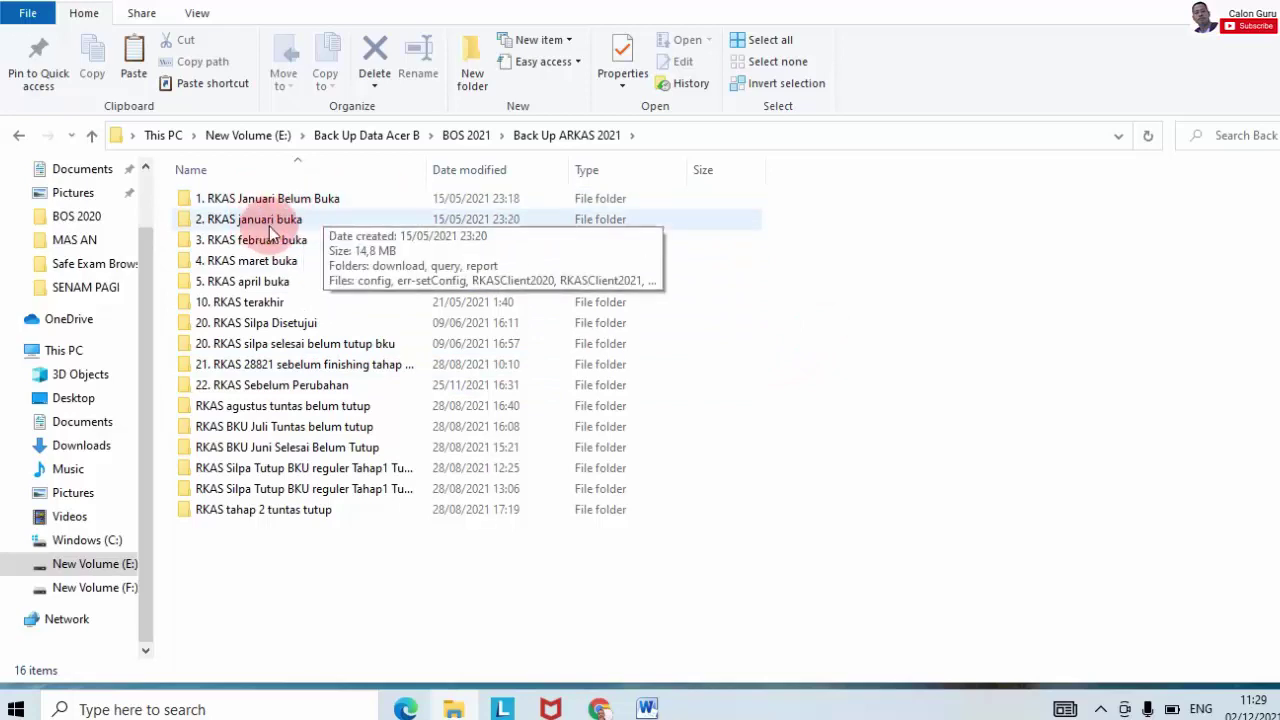
{"action": "mouse_move", "coordinate": [330, 407]}
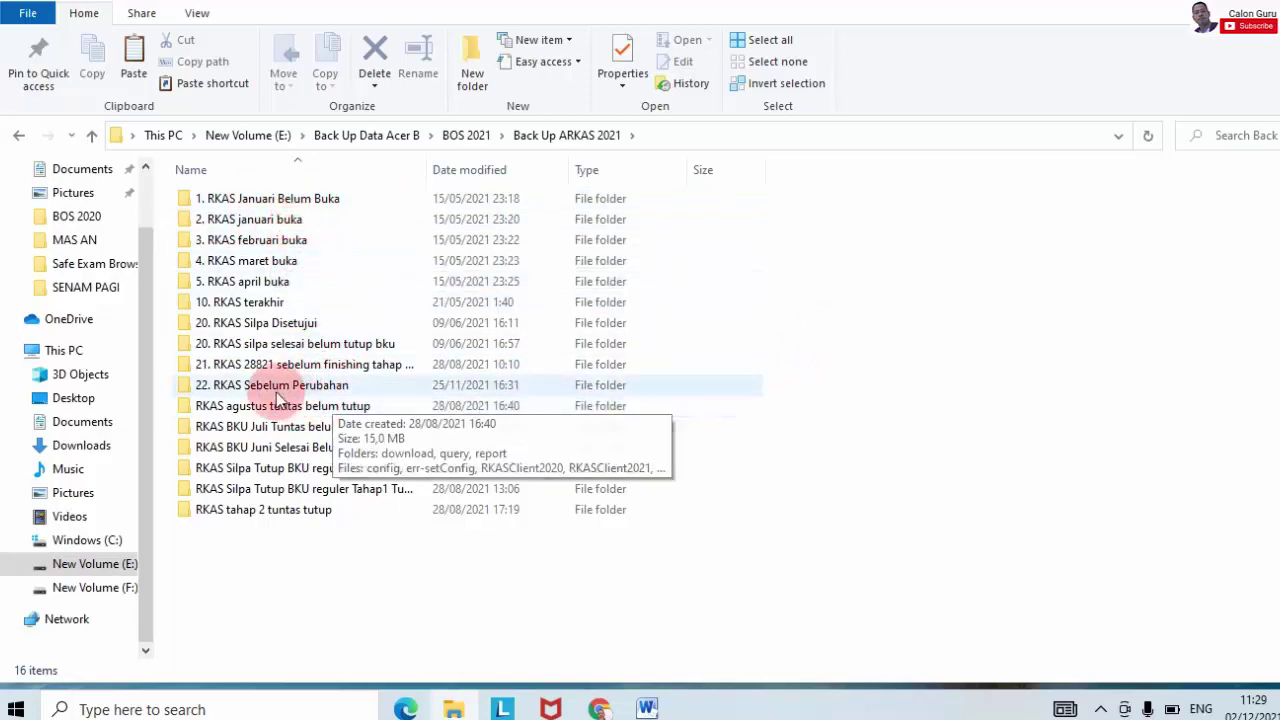
{"action": "mouse_move", "coordinate": [280, 392]}
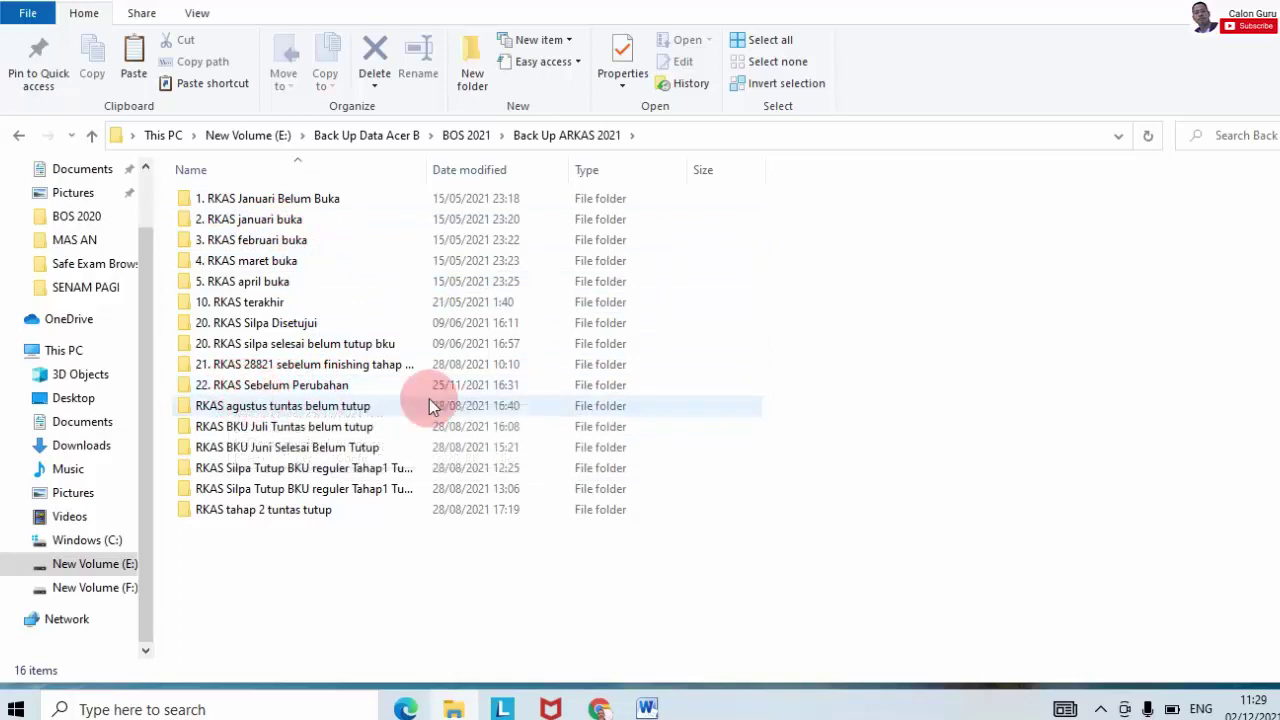
Step: Paste the copied RKAS folder into Back Up ARKAS 2021, making 17 items
{"action": "right_click", "coordinate": [834, 329]}
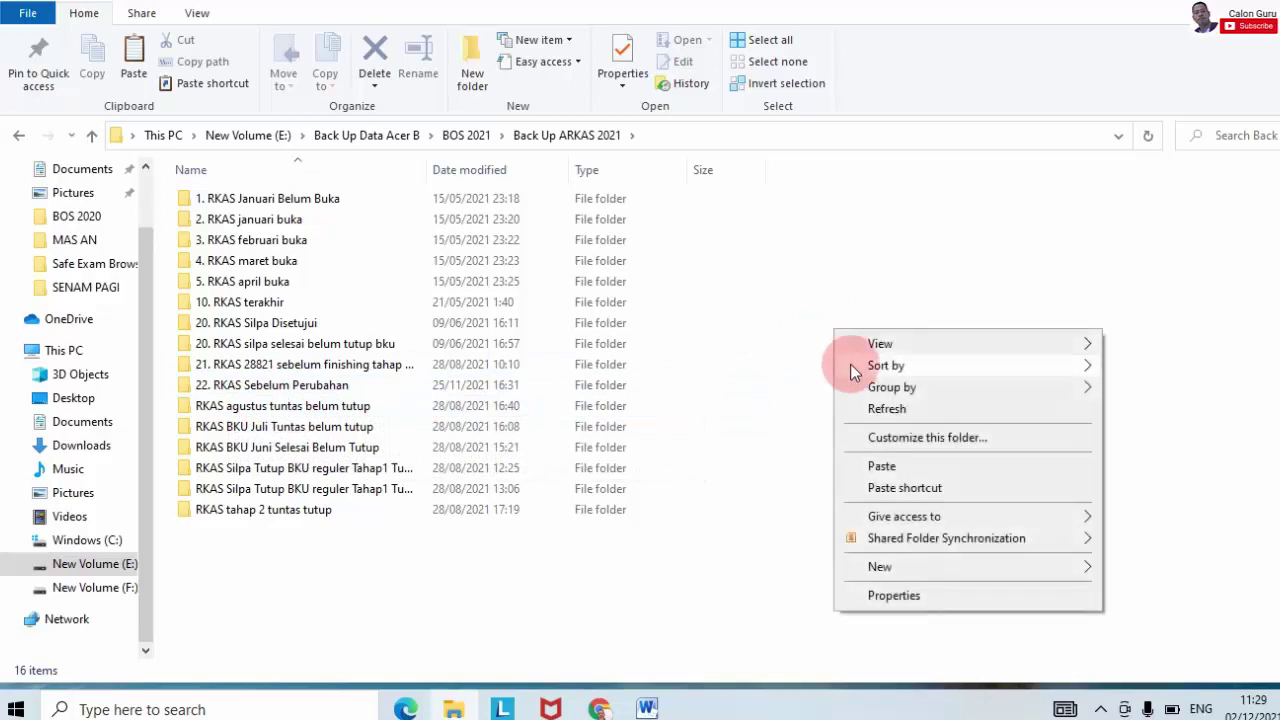
{"action": "left_click", "coordinate": [894, 466]}
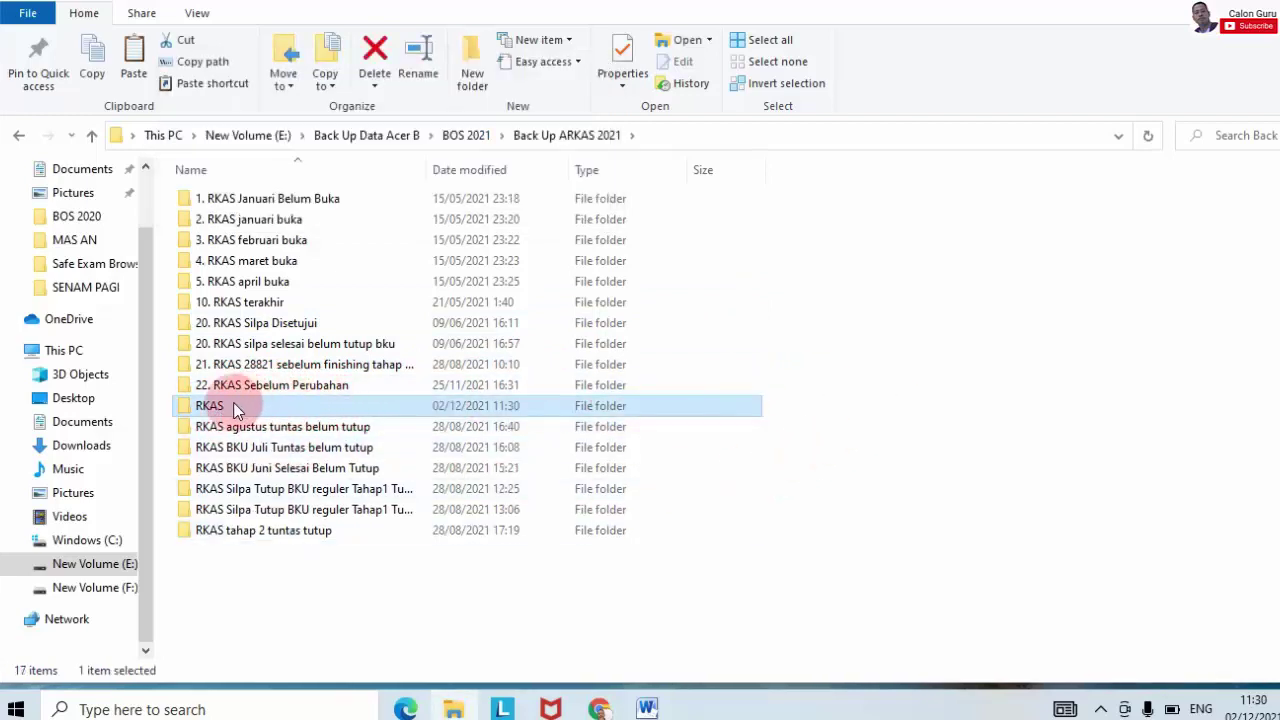
Step: Rename the pasted RKAS folder to '23. RKAS perubahan setelah disetujui'
{"action": "right_click", "coordinate": [218, 405]}
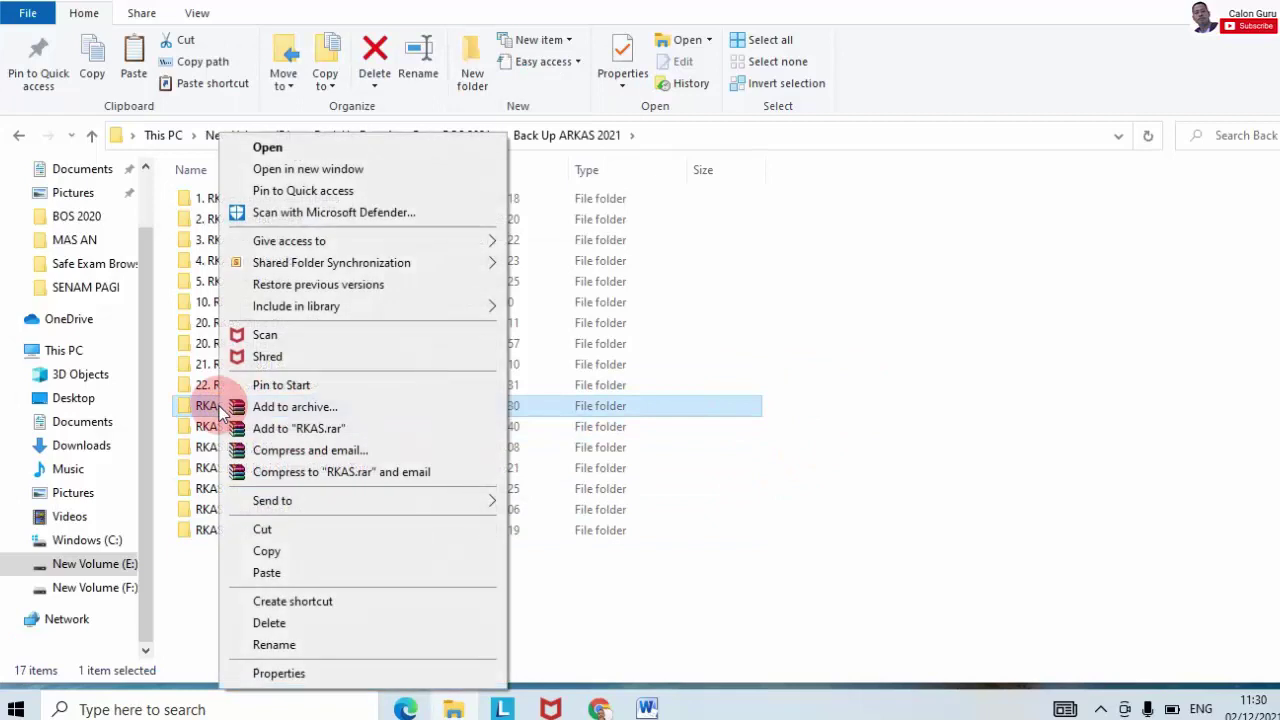
{"action": "left_click", "coordinate": [307, 641]}
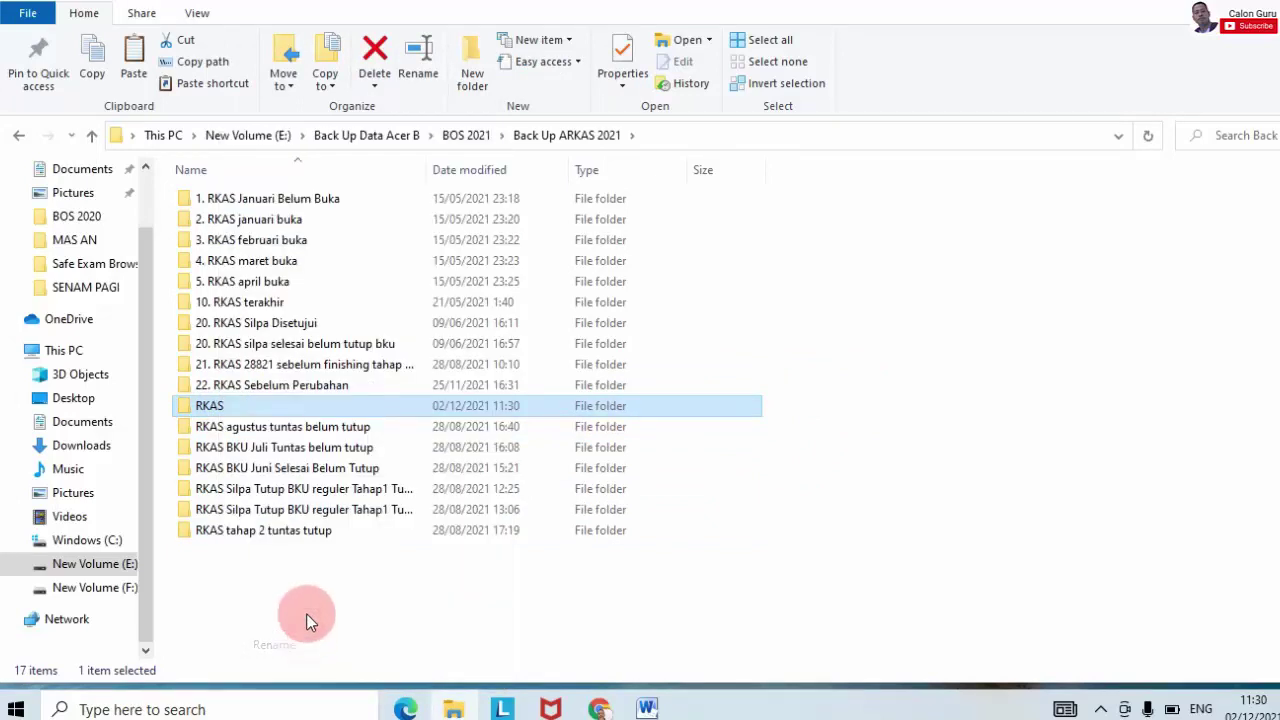
{"action": "left_click", "coordinate": [197, 405]}
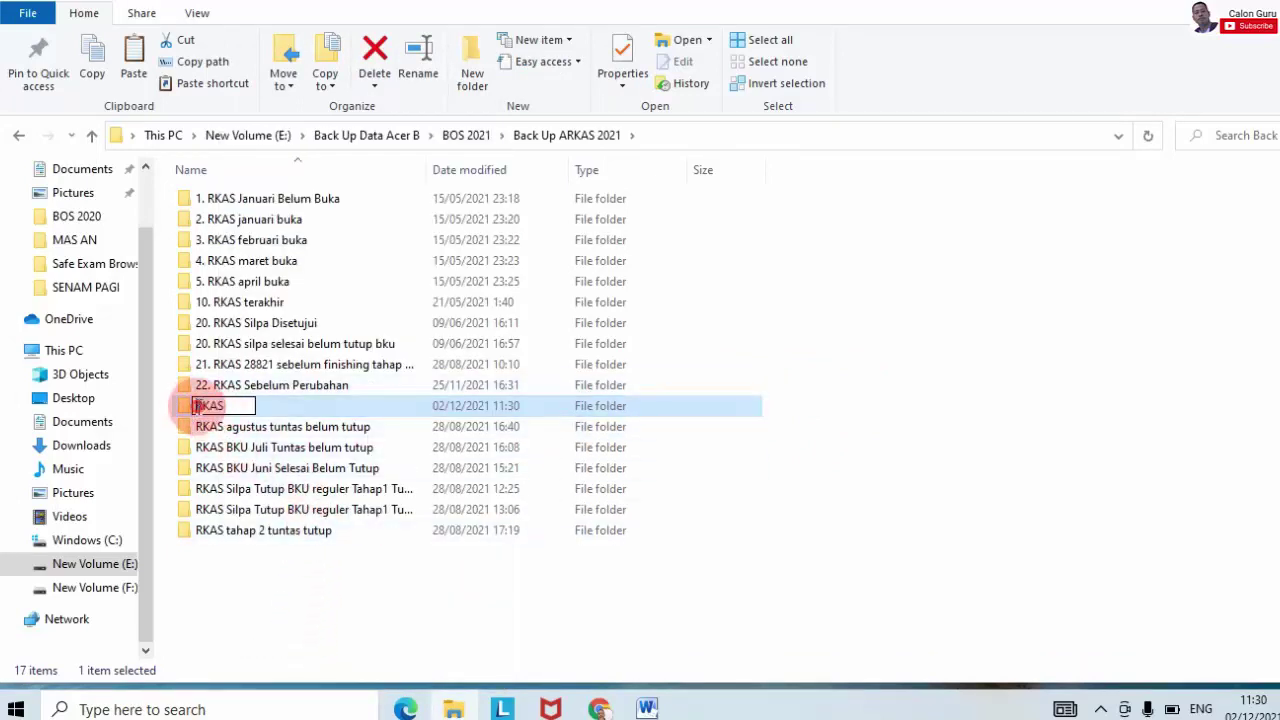
{"action": "type", "text": "23."}
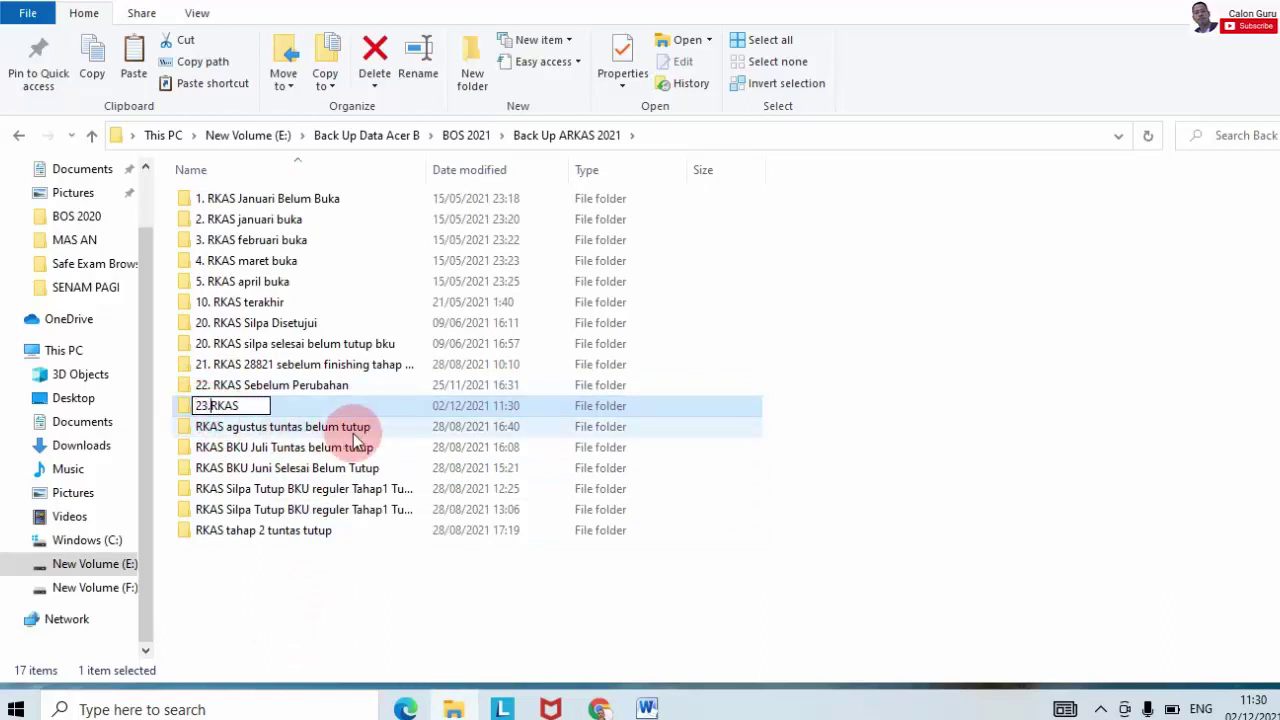
{"action": "left_click", "coordinate": [262, 404]}
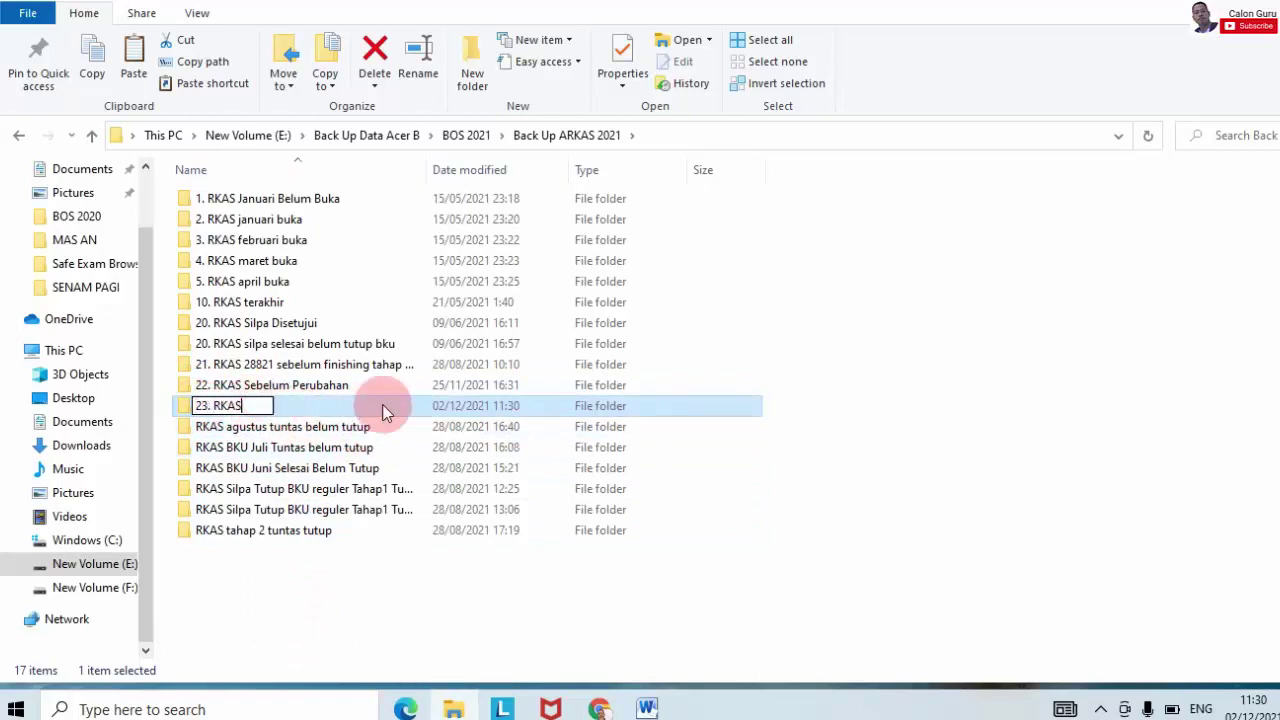
{"action": "type", "text": "perubahan"}
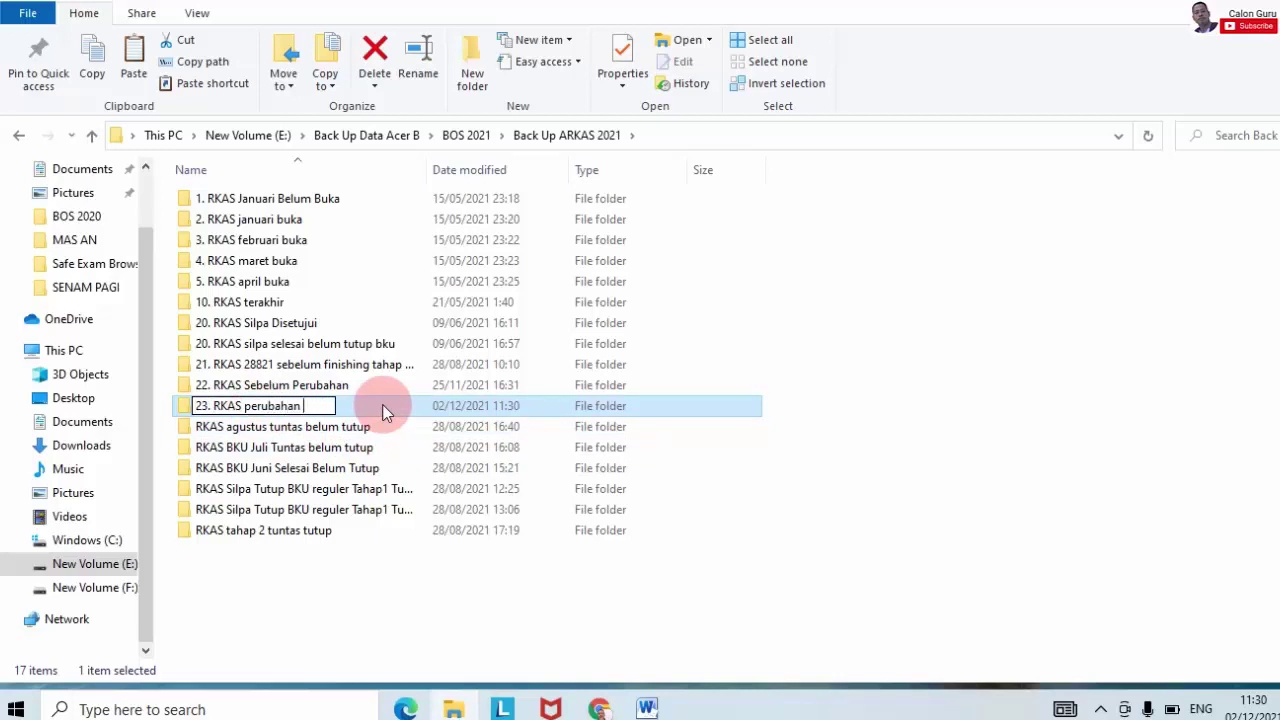
{"action": "type", "text": " setelah di"}
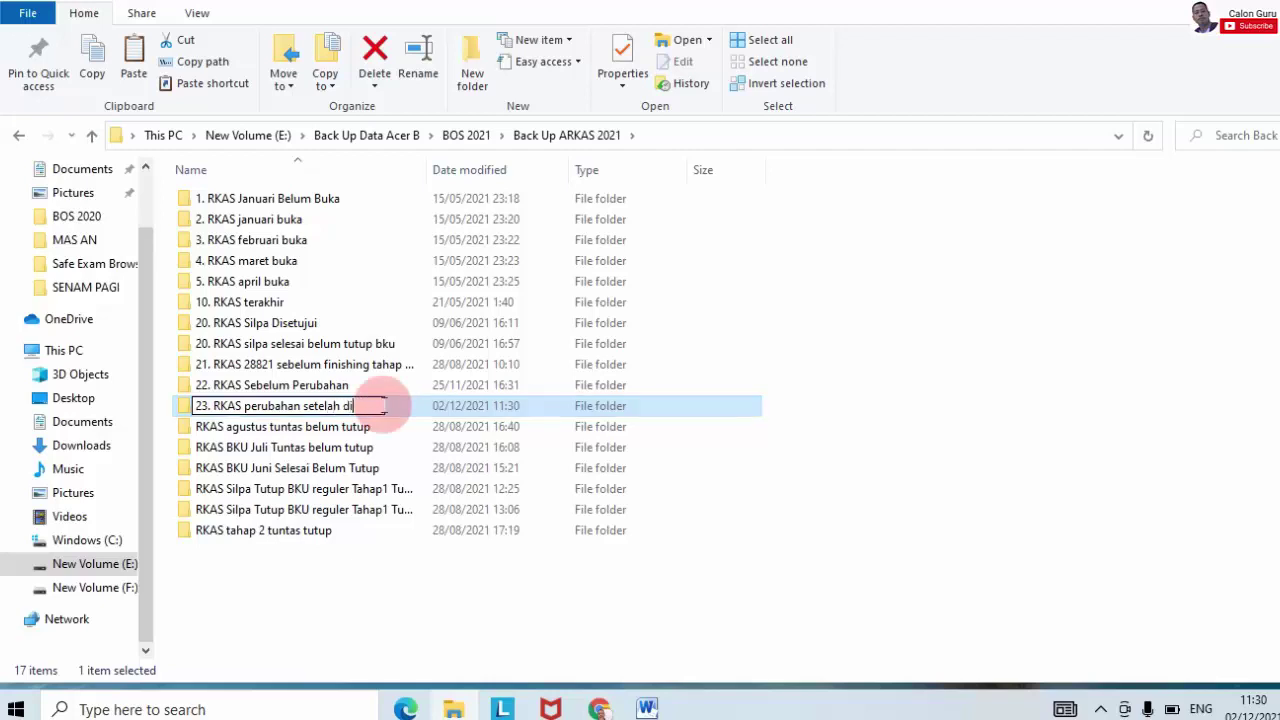
{"action": "type", "text": "setujui"}
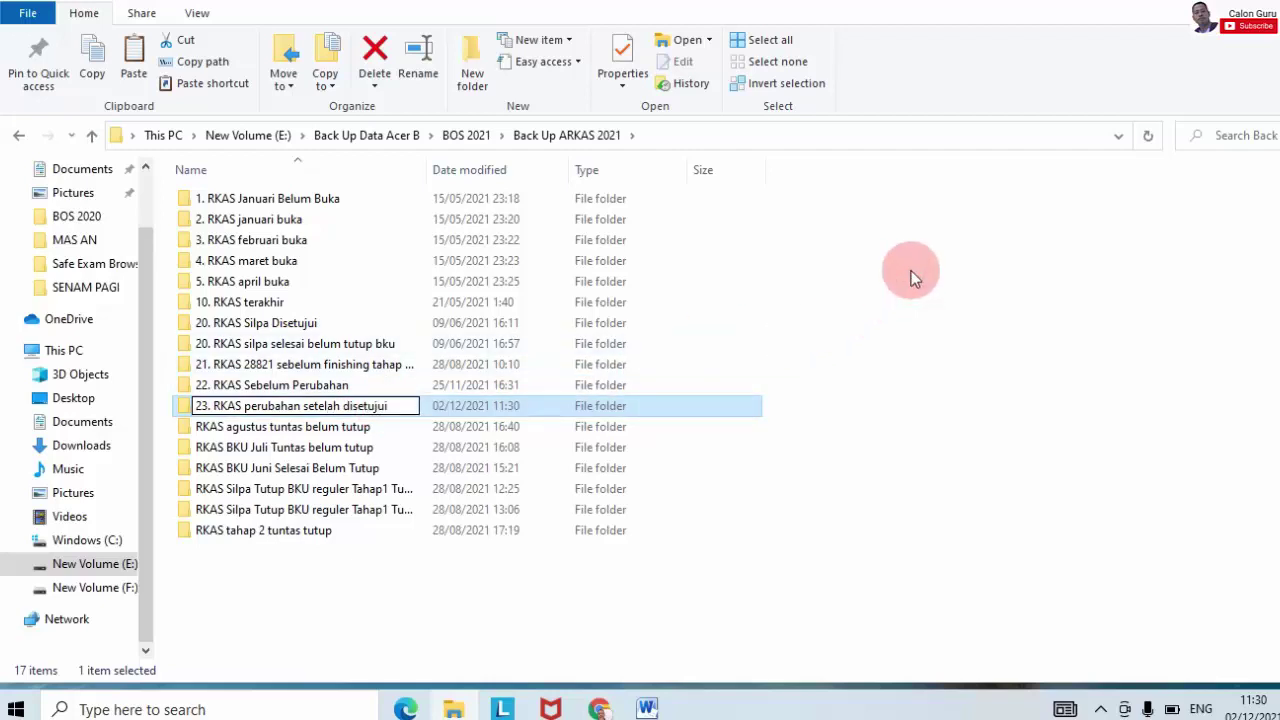
{"action": "left_click", "coordinate": [1001, 338]}
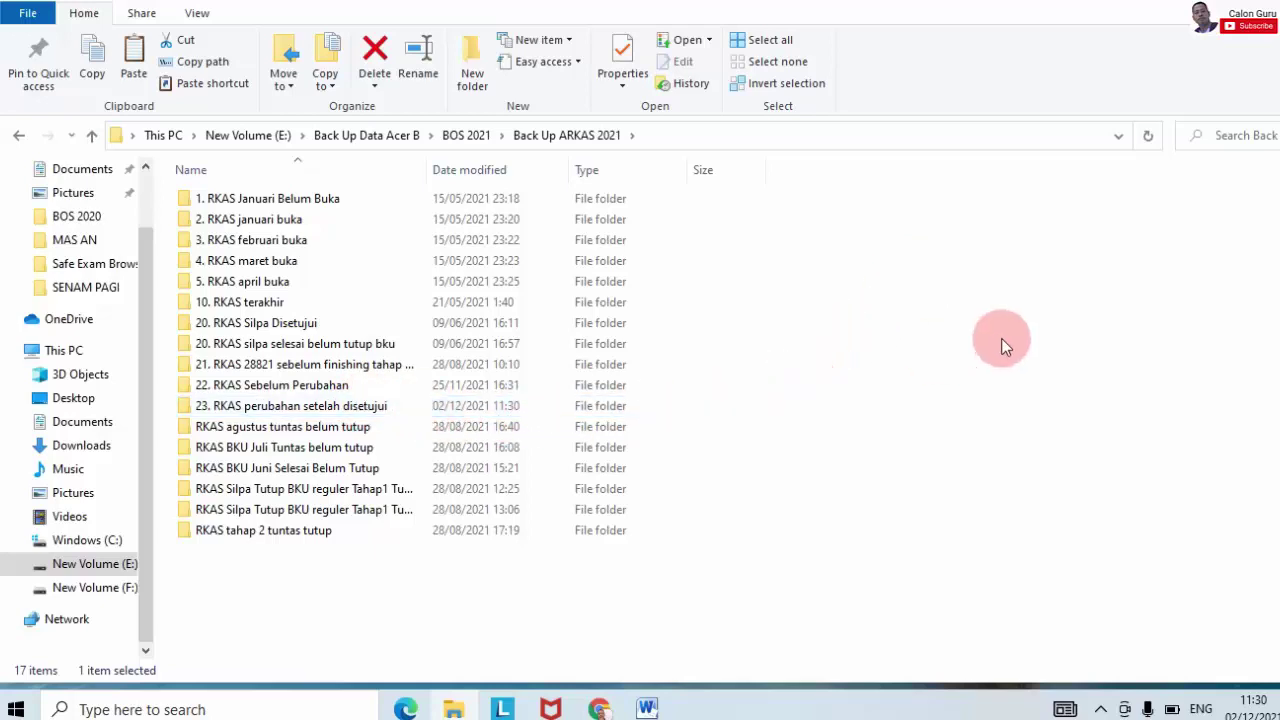
Step: Refresh the Back Up ARKAS 2021 listing and select '23. RKAS perubahan setelah disetujui'
{"action": "right_click", "coordinate": [1003, 256]}
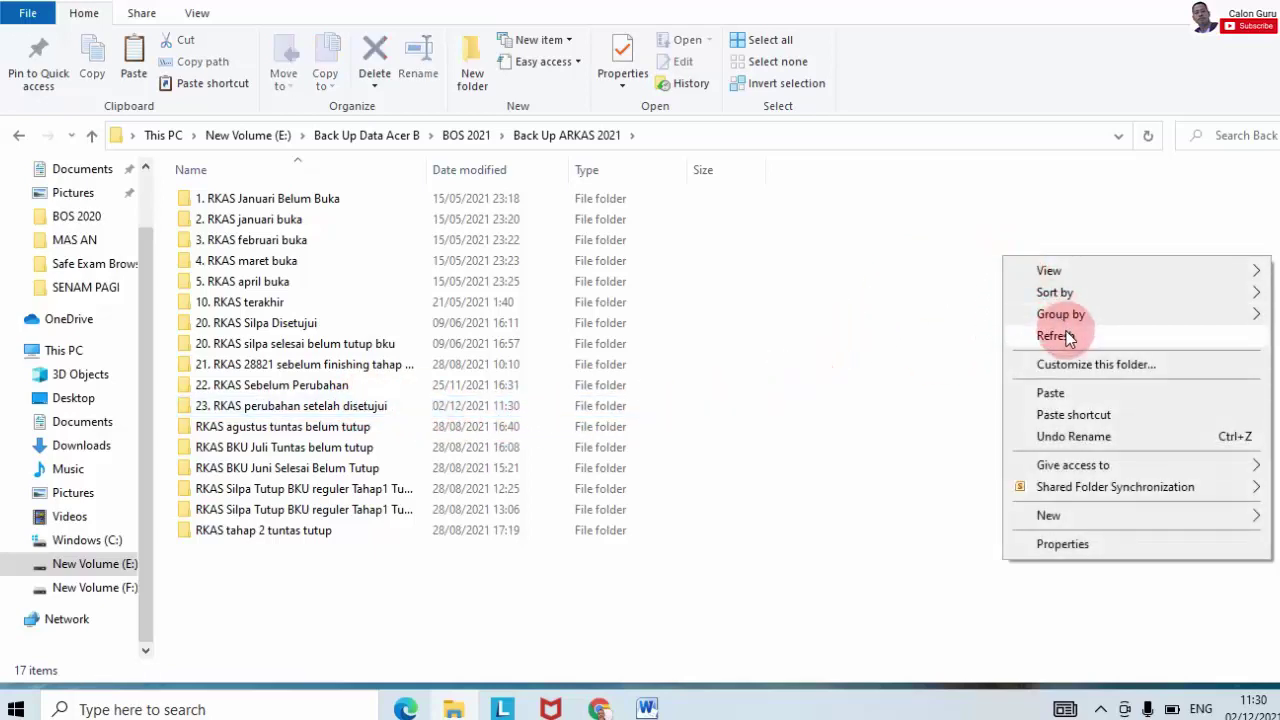
{"action": "left_click", "coordinate": [1060, 336]}
{"action": "right_click", "coordinate": [1005, 259]}
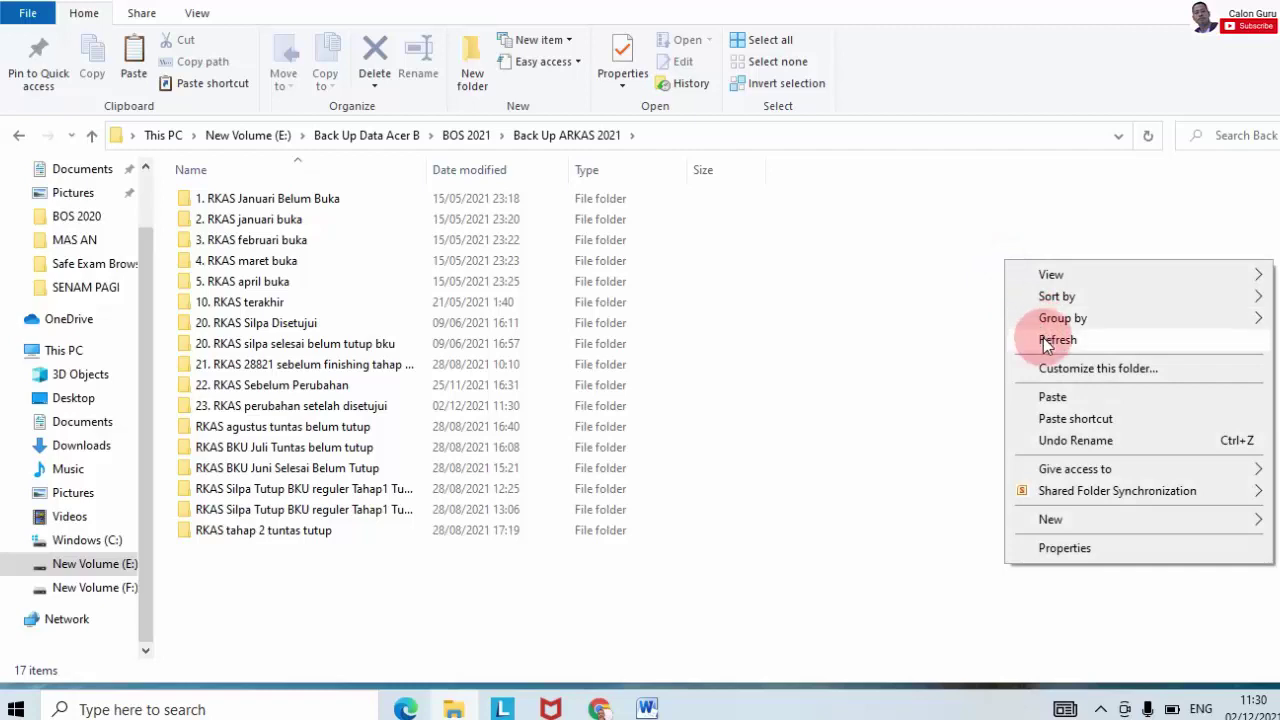
{"action": "left_click", "coordinate": [1050, 340]}
{"action": "right_click", "coordinate": [952, 247]}
{"action": "left_click", "coordinate": [995, 322]}
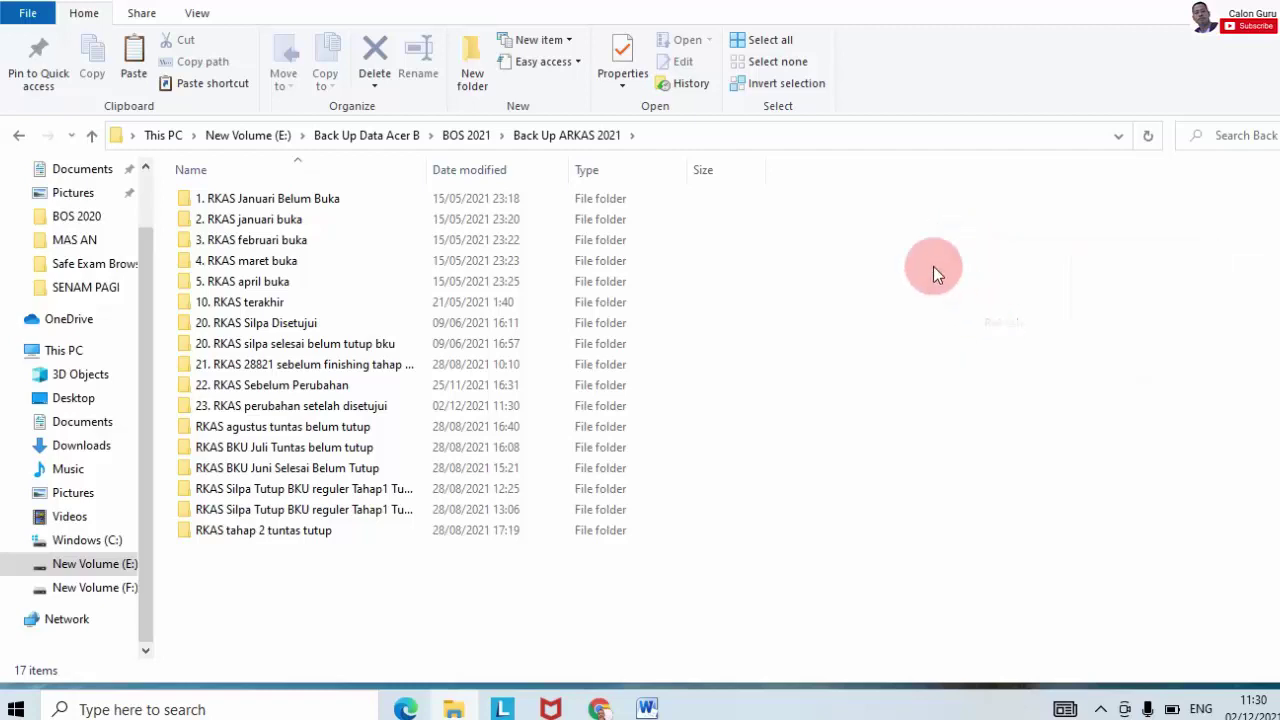
{"action": "right_click", "coordinate": [935, 243]}
{"action": "left_click", "coordinate": [960, 316]}
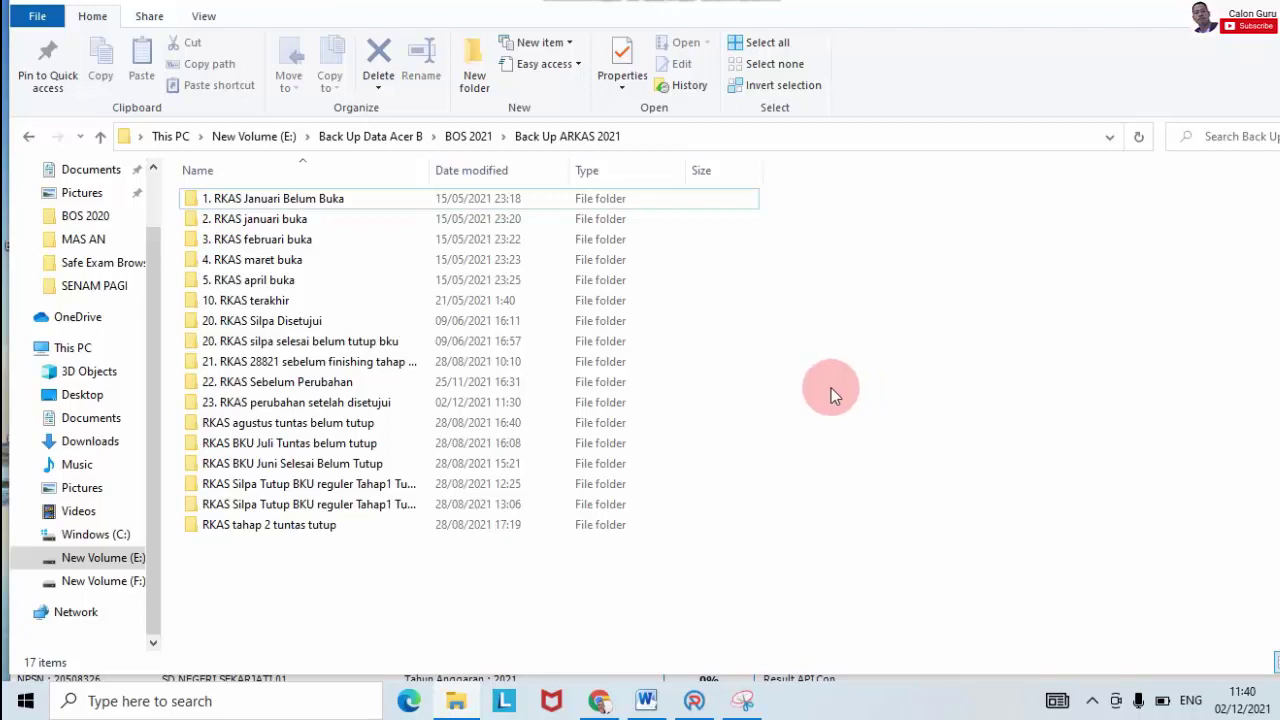
{"action": "left_click", "coordinate": [270, 408]}
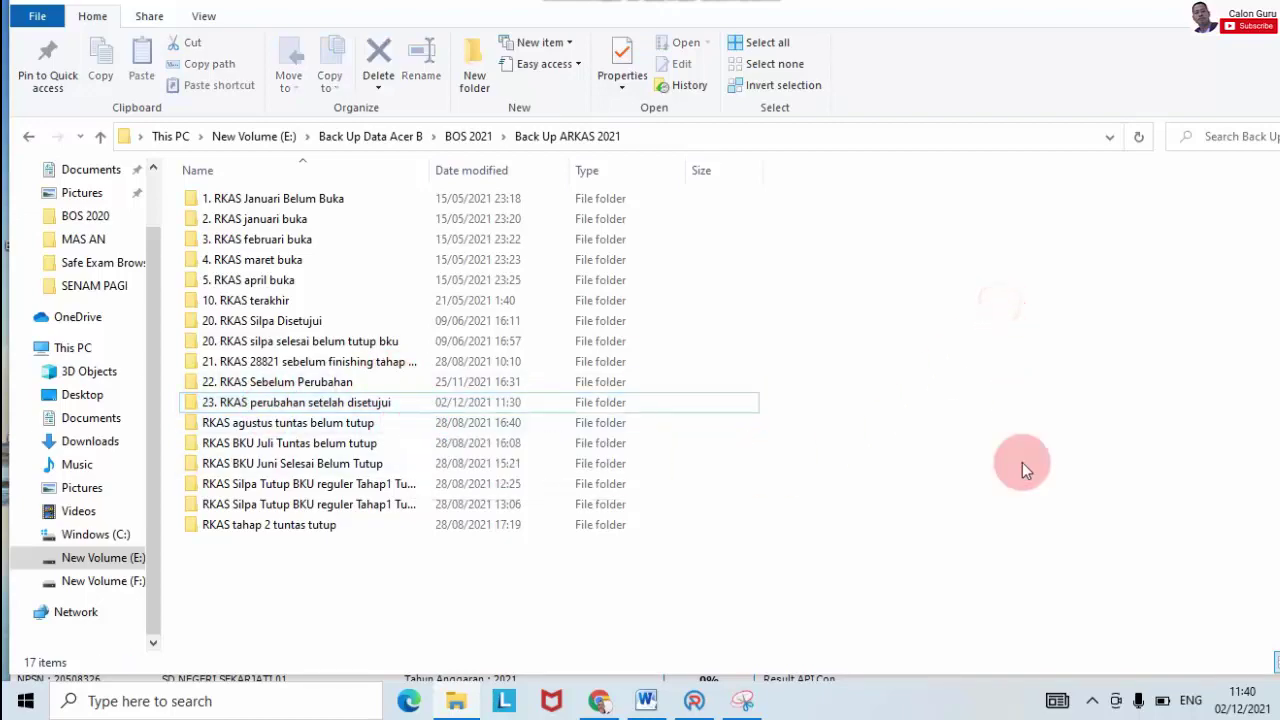
Step: In ARKAS, open Aktivasi BKU under Buku Kas Umum, with September as the active month
{"action": "left_click", "coordinate": [694, 701]}
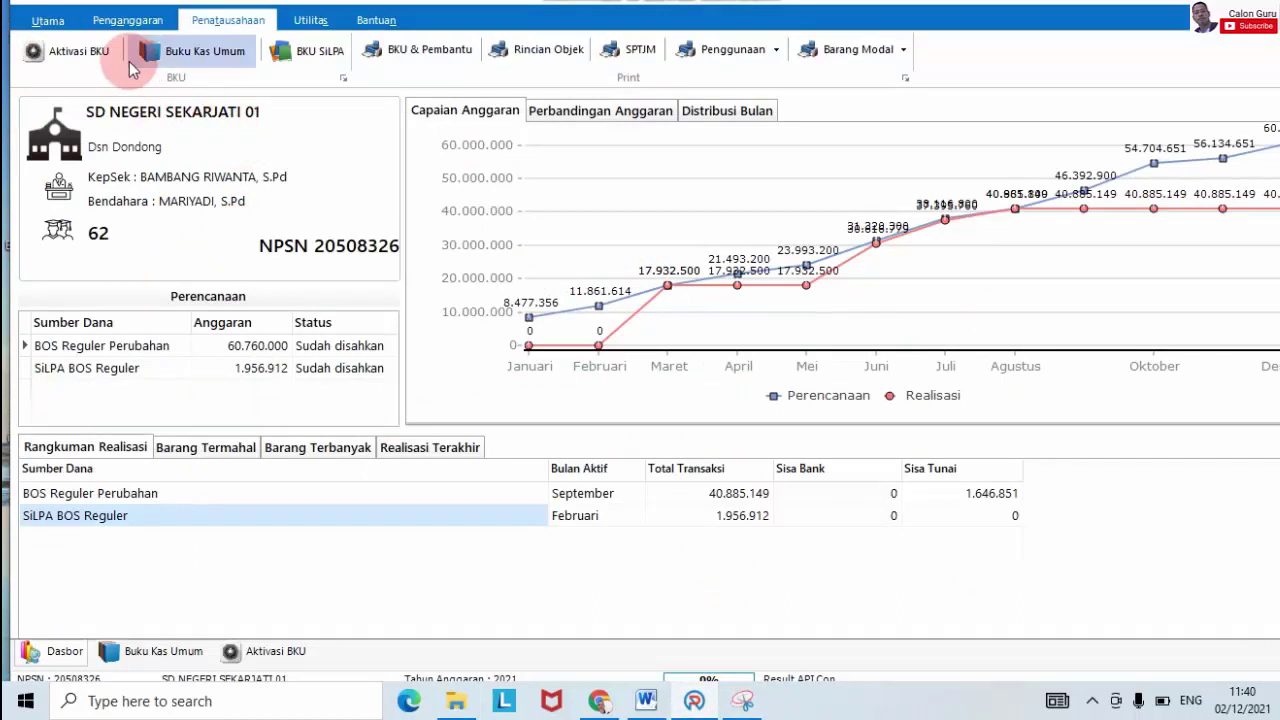
{"action": "left_click", "coordinate": [168, 55]}
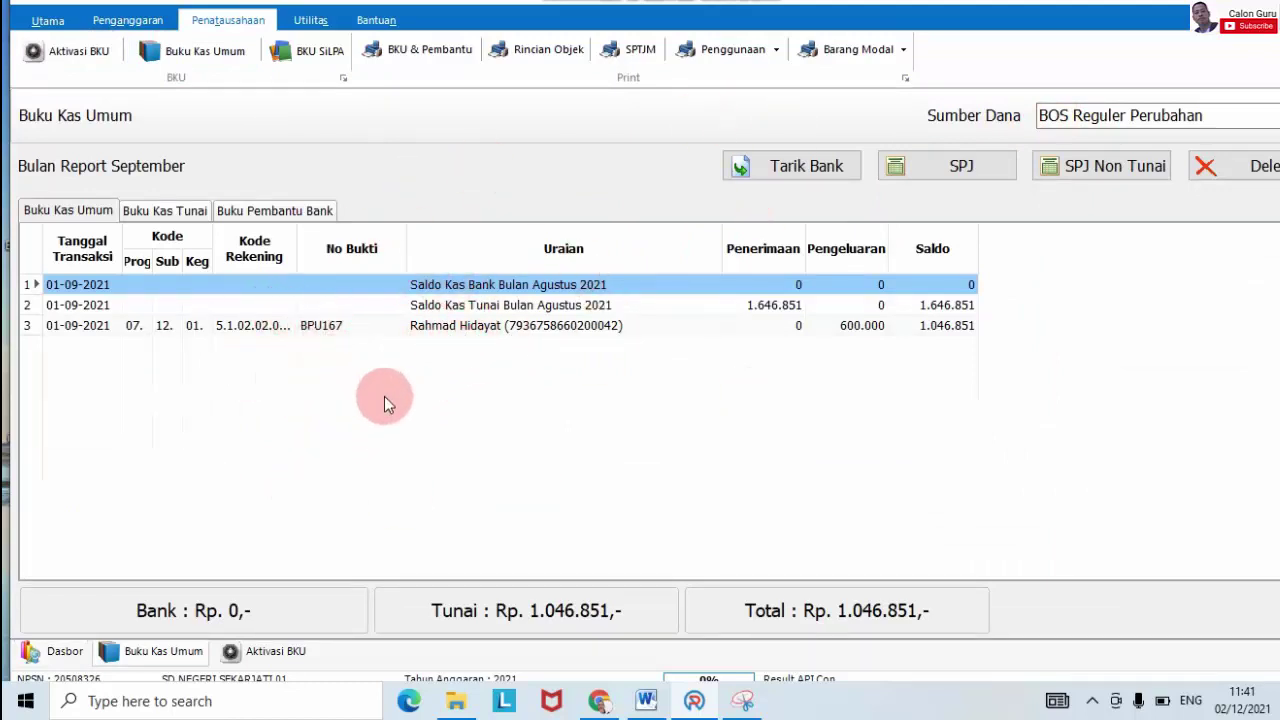
{"action": "left_click", "coordinate": [62, 52]}
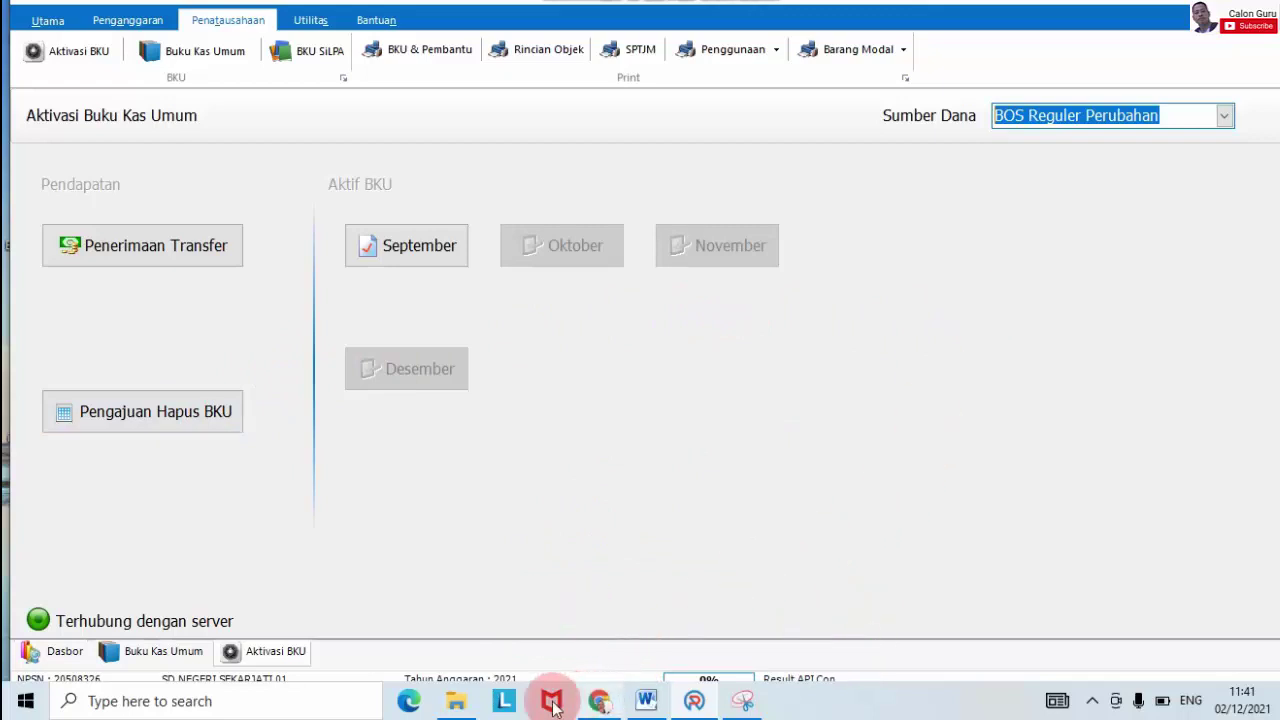
Step: Check the 23. RKAS perubahan setelah disetujui backup folder (15,4 MB), then exit ARKAS with Keluar
{"action": "left_click", "coordinate": [456, 701]}
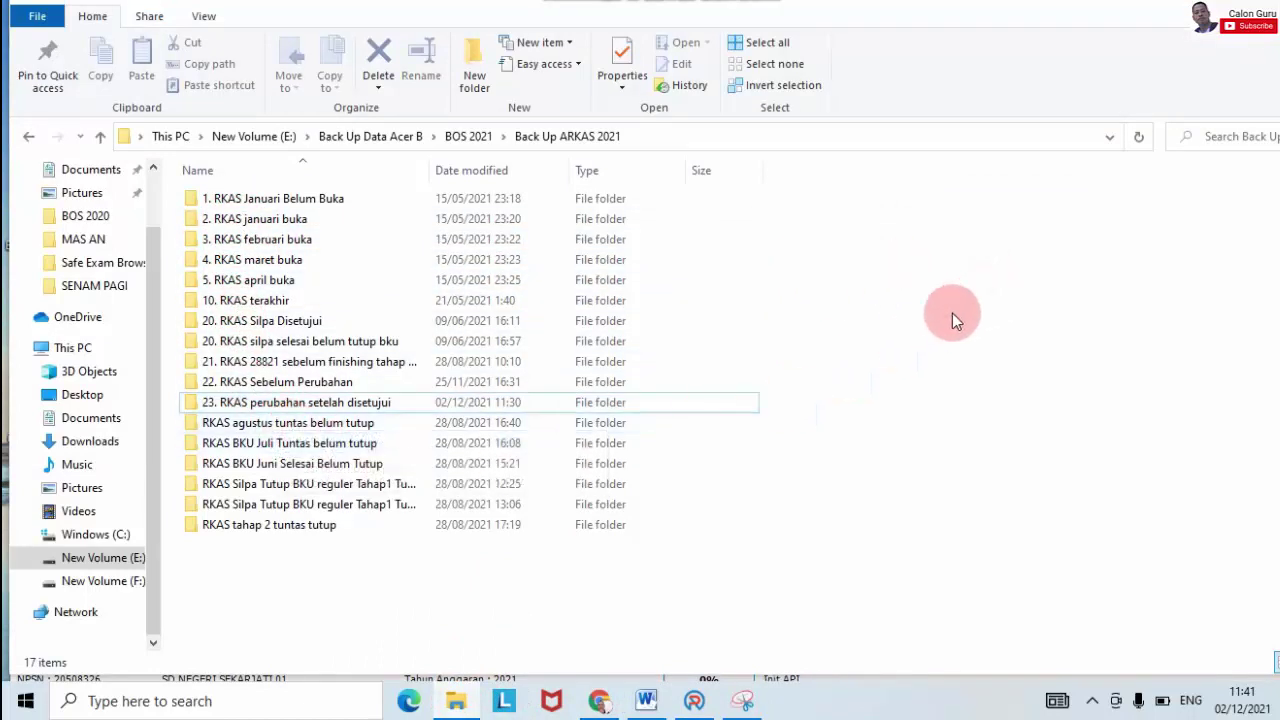
{"action": "left_click", "coordinate": [264, 406]}
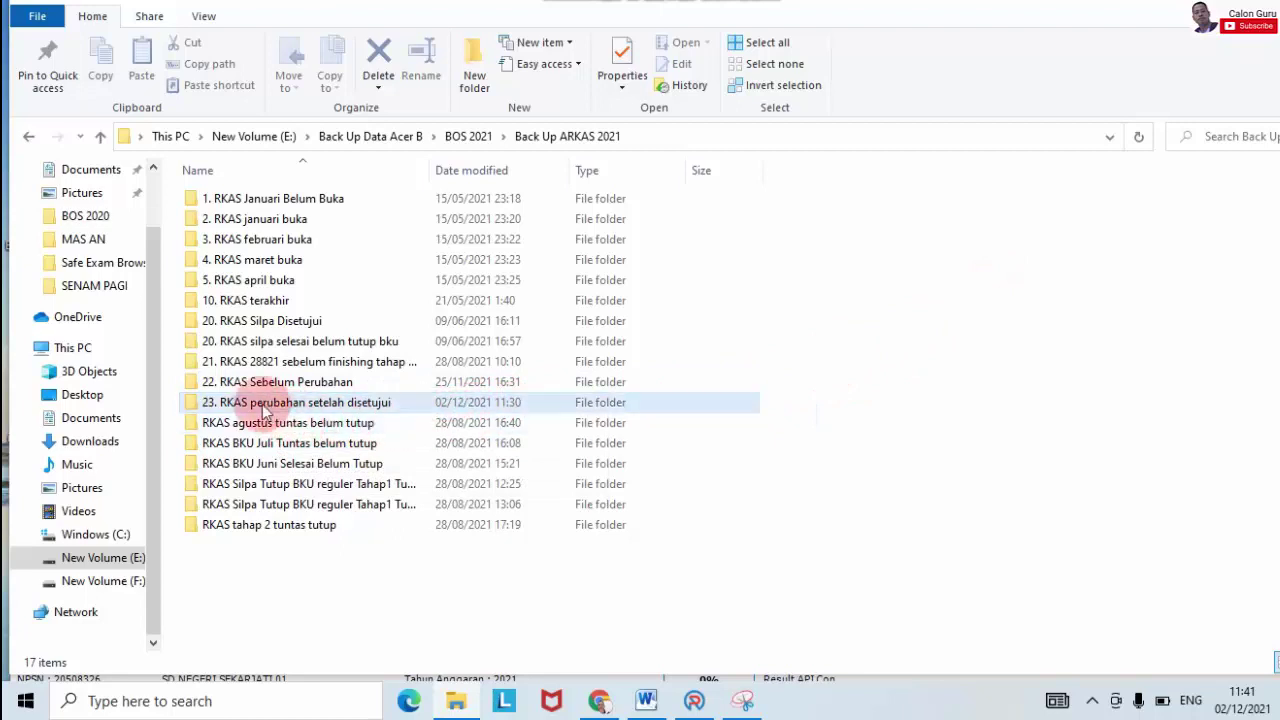
{"action": "left_click", "coordinate": [700, 690]}
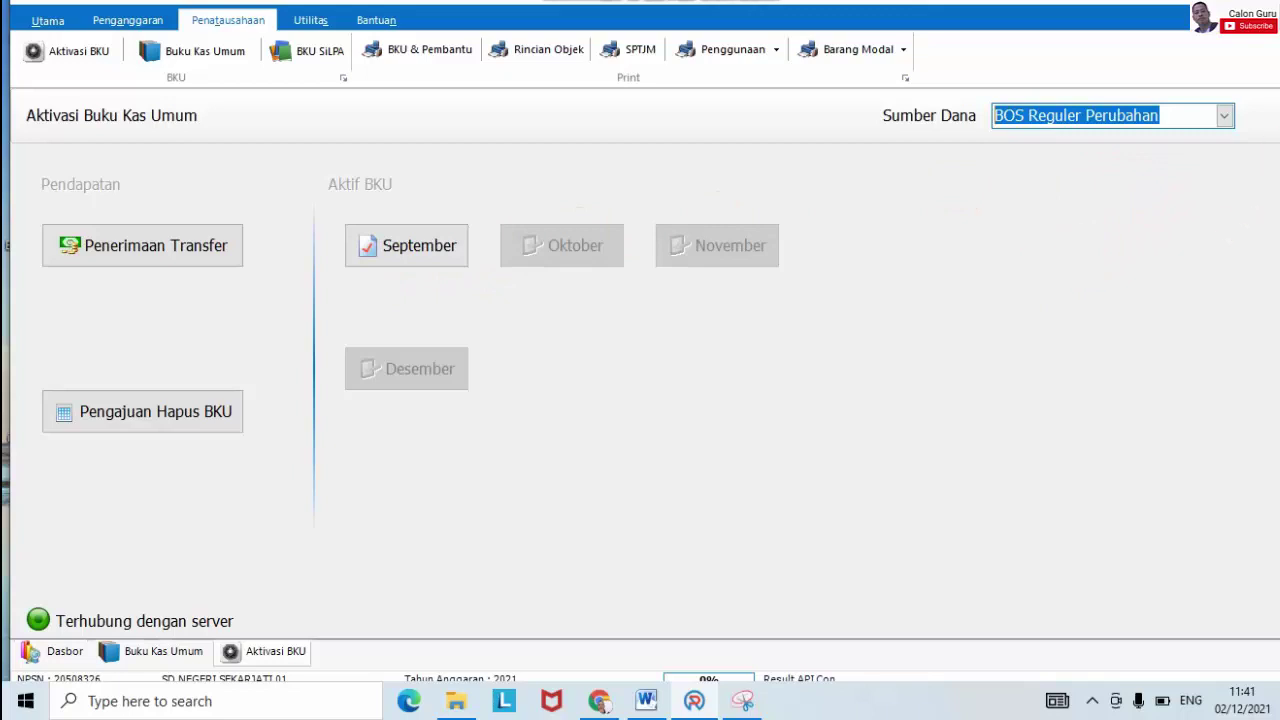
{"action": "left_click", "coordinate": [1213, 63]}
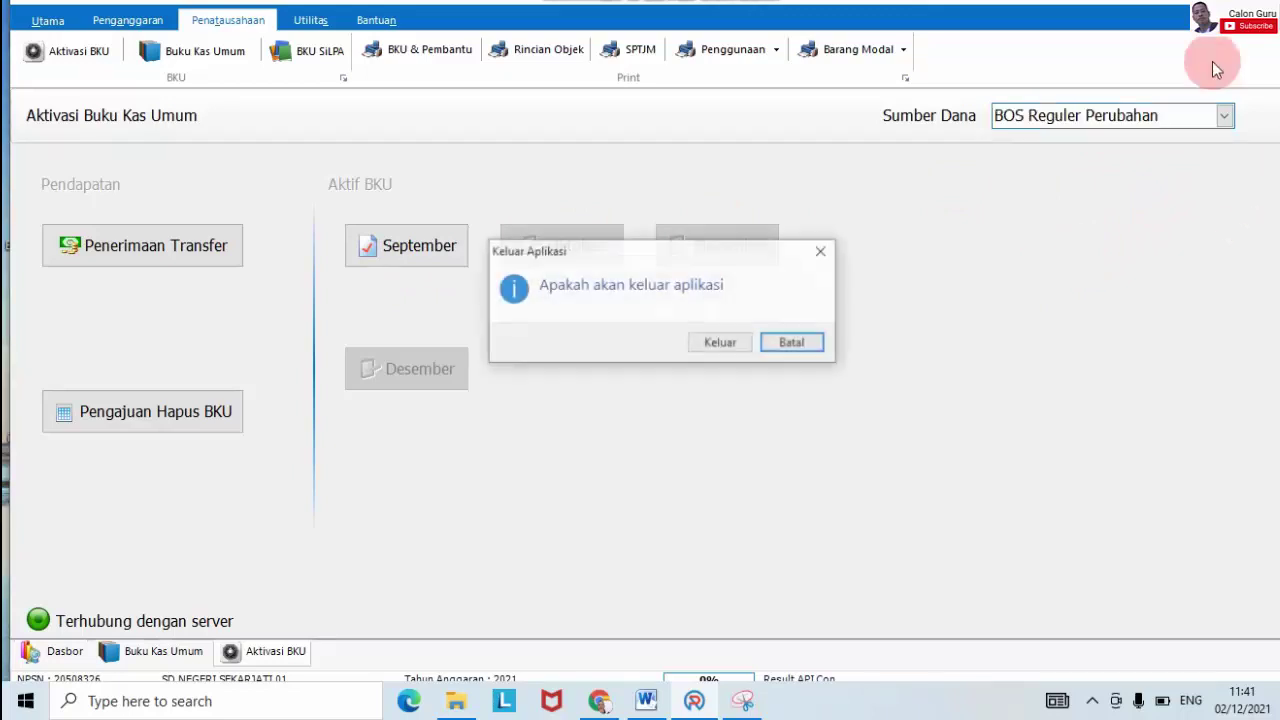
{"action": "left_click", "coordinate": [719, 342]}
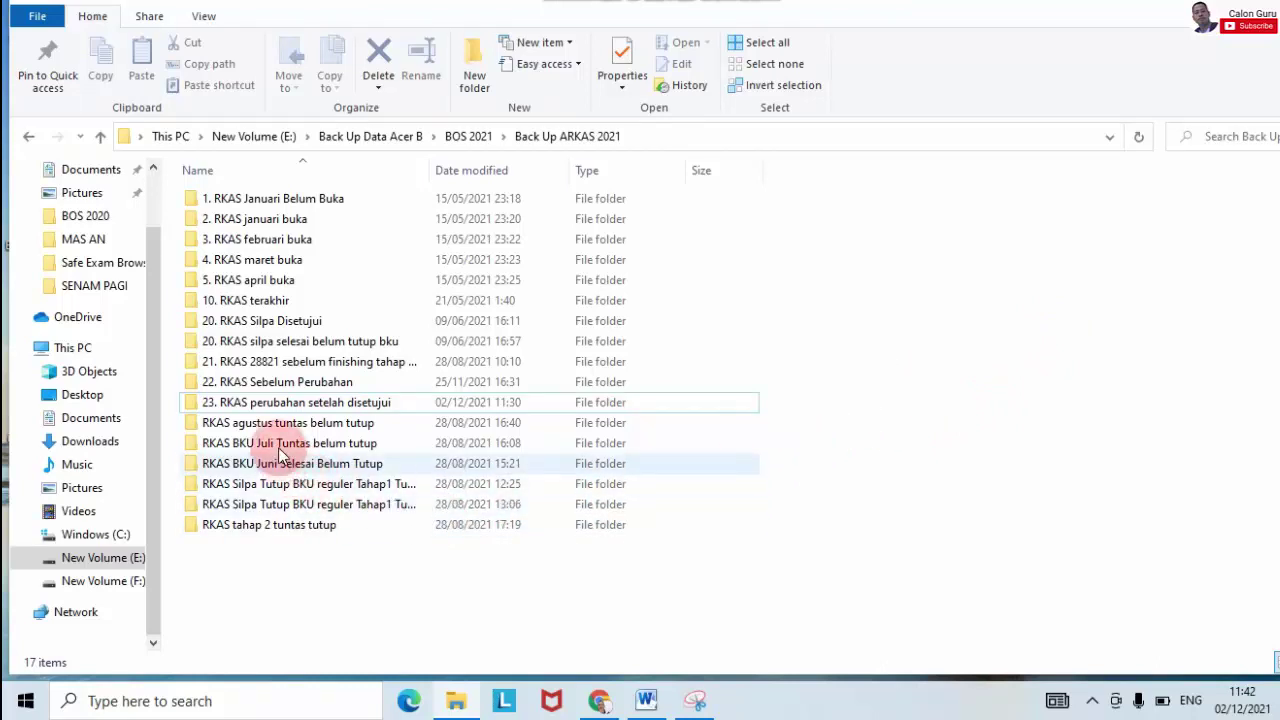
Step: Copy the 23. RKAS perubahan setelah disetujui folder to the clipboard
{"action": "left_click", "coordinate": [240, 405]}
{"action": "right_click", "coordinate": [240, 405]}
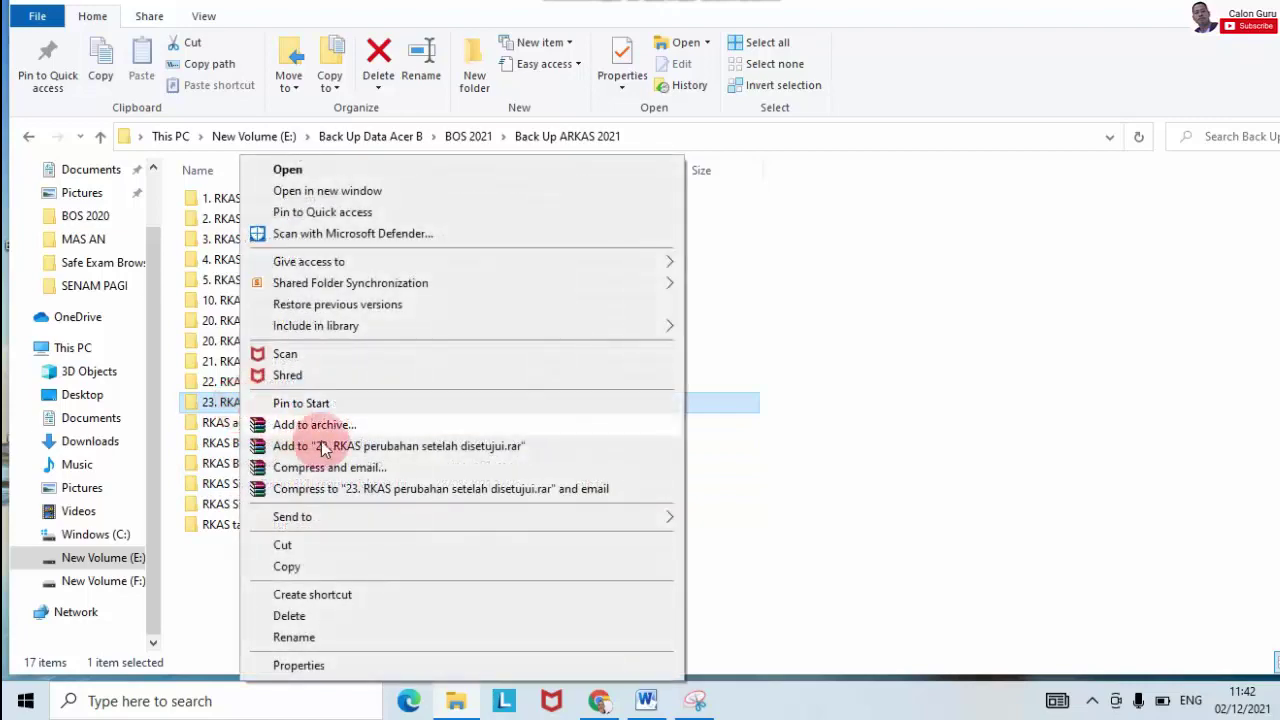
{"action": "left_click", "coordinate": [324, 563]}
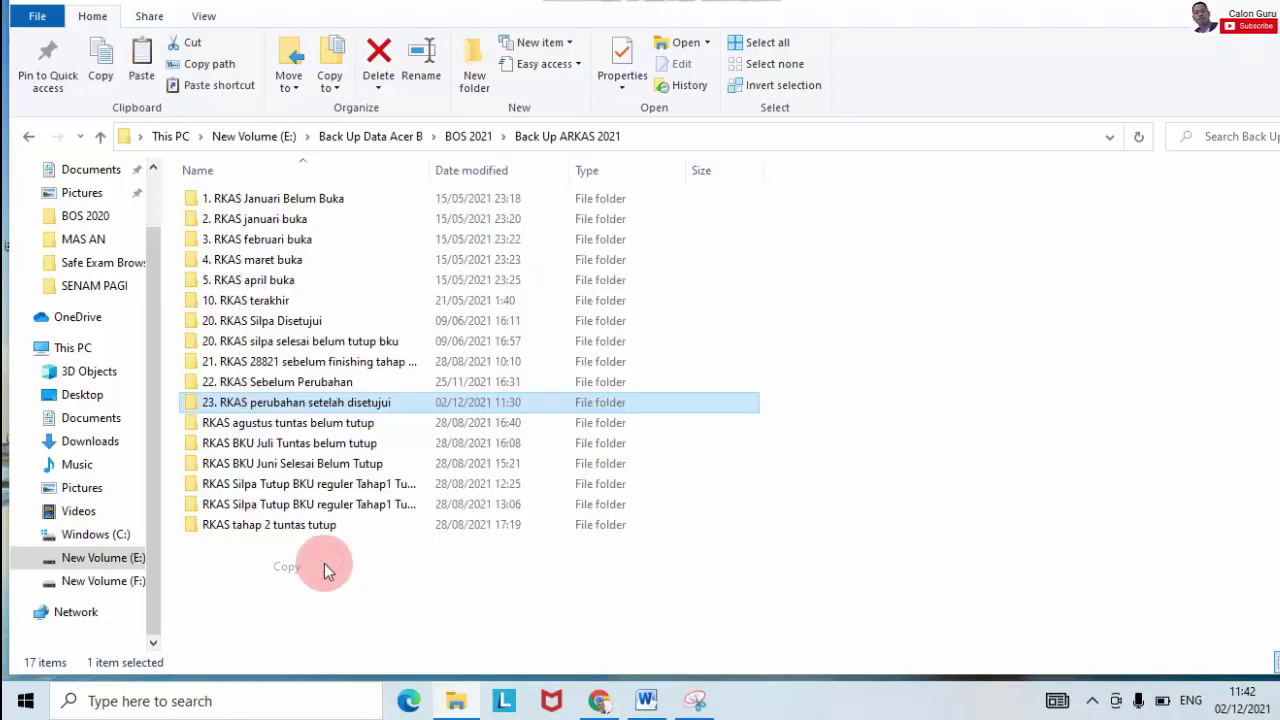
{"action": "left_click", "coordinate": [324, 563]}
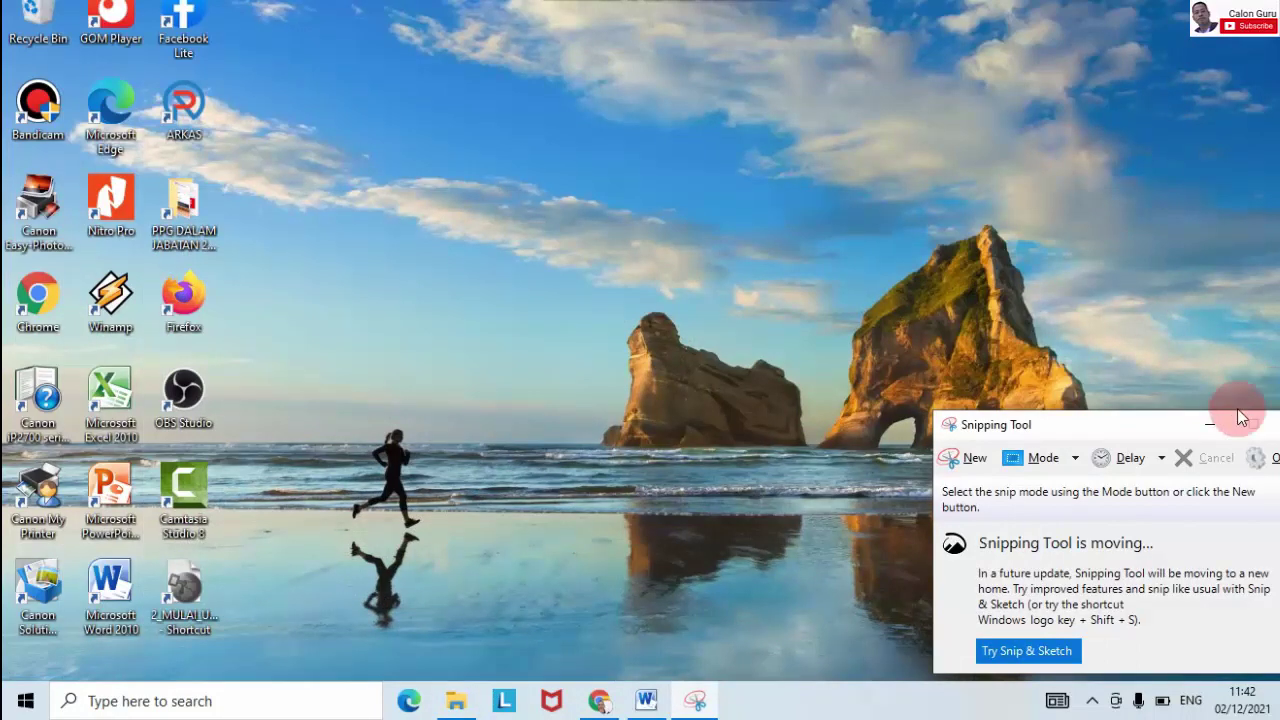
Step: Minimize Snipping Tool, refresh the desktop and start a Windows search
{"action": "left_click", "coordinate": [1220, 427]}
{"action": "right_click", "coordinate": [831, 232]}
{"action": "left_click", "coordinate": [909, 298]}
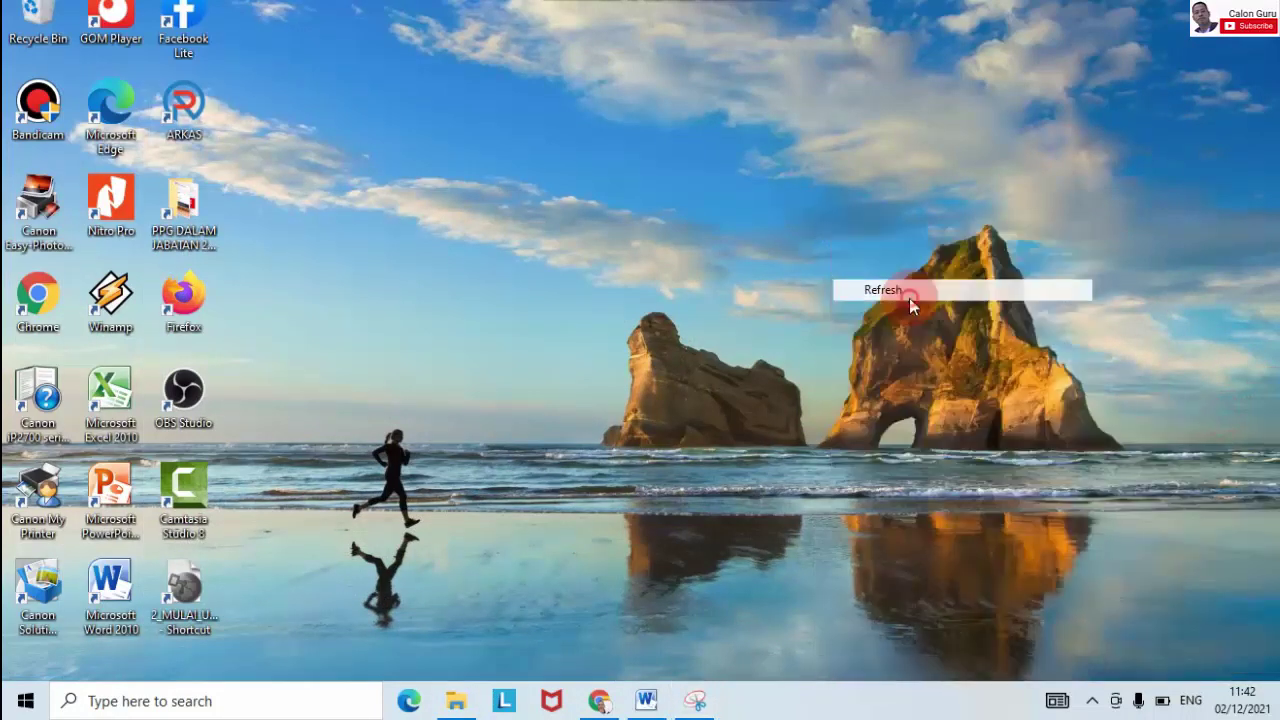
{"action": "left_click", "coordinate": [186, 705]}
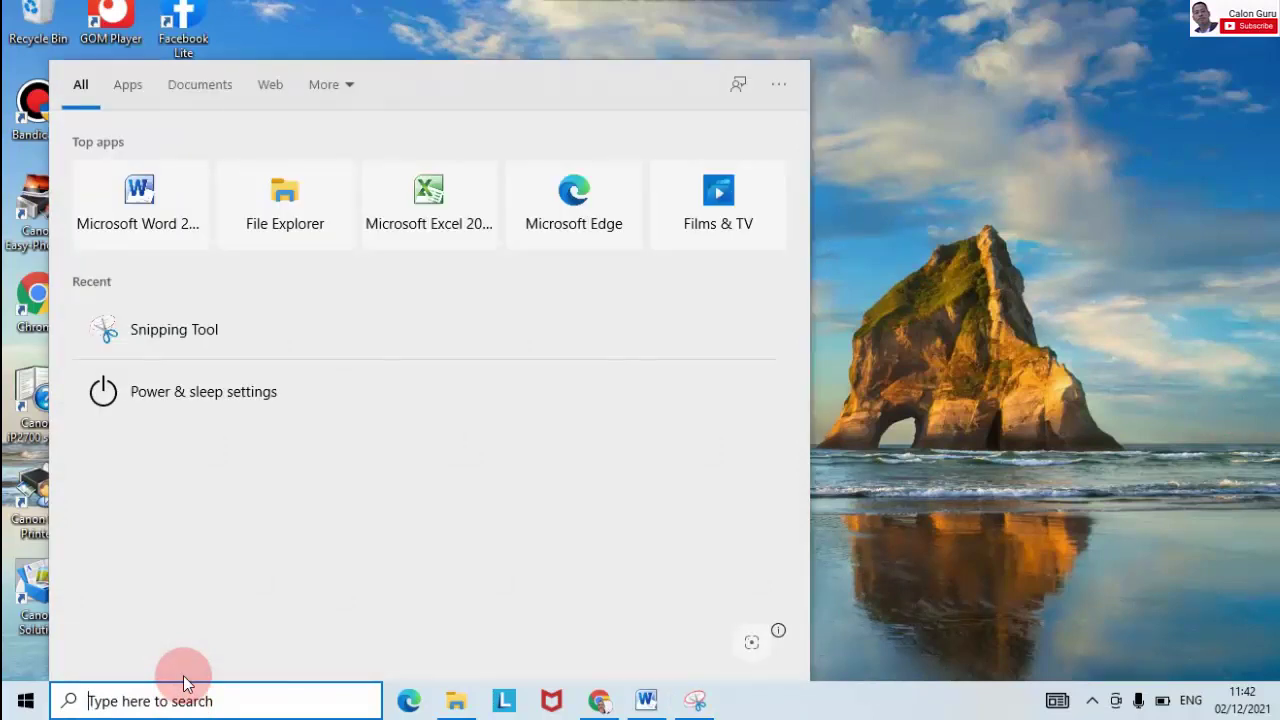
Step: Search %appdata% to open the Roaming folder, then open its ArTech folder
{"action": "type", "text": "%"}
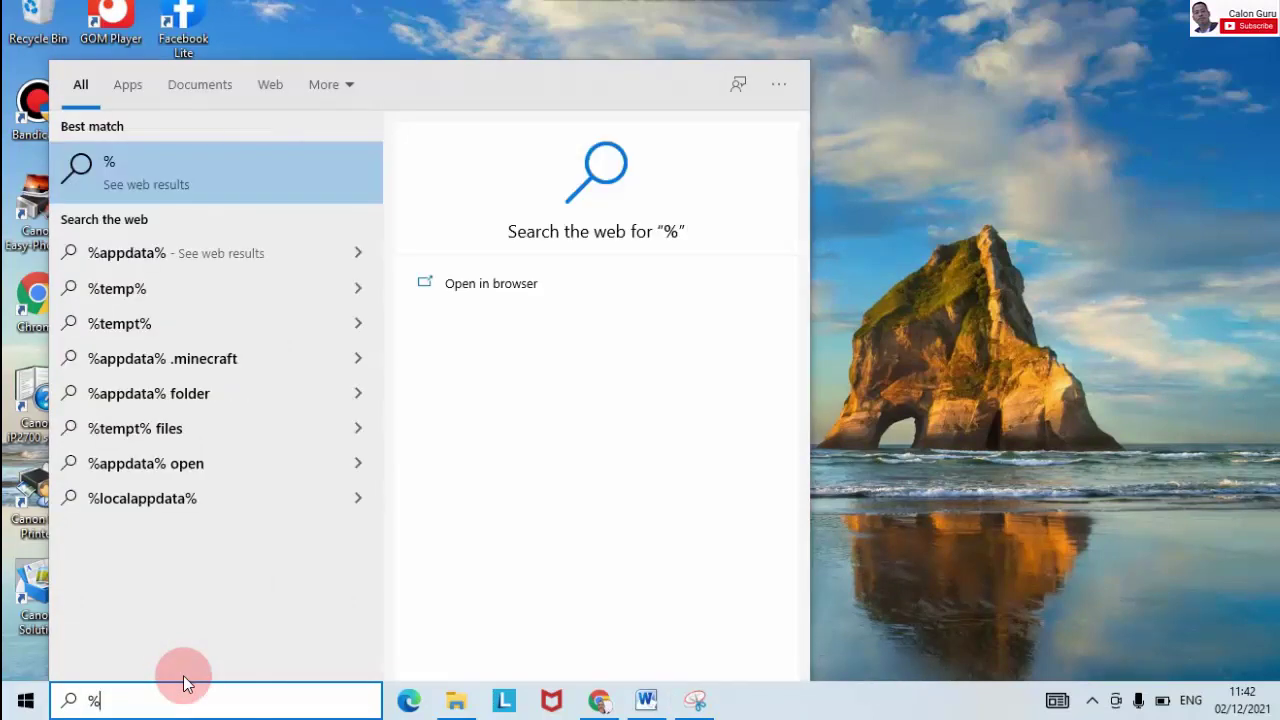
{"action": "type", "text": "q"}
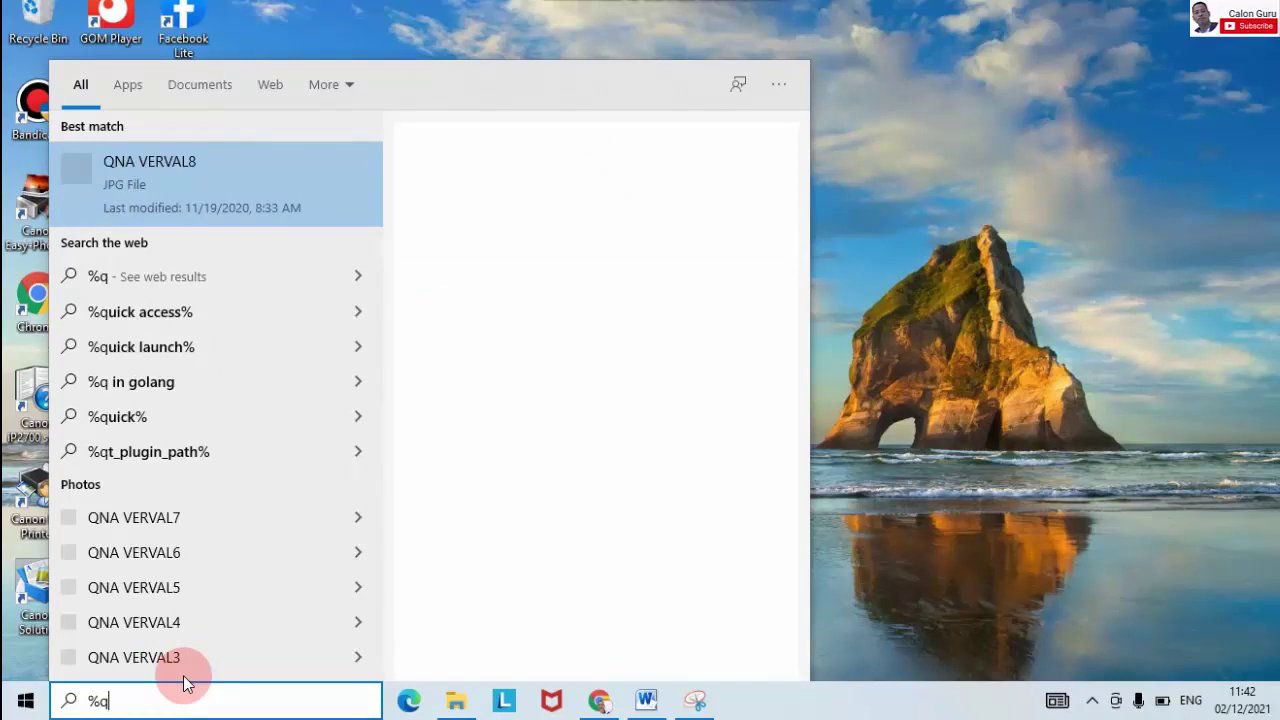
{"action": "key", "text": "BackSpace"}
{"action": "type", "text": "appdata%"}
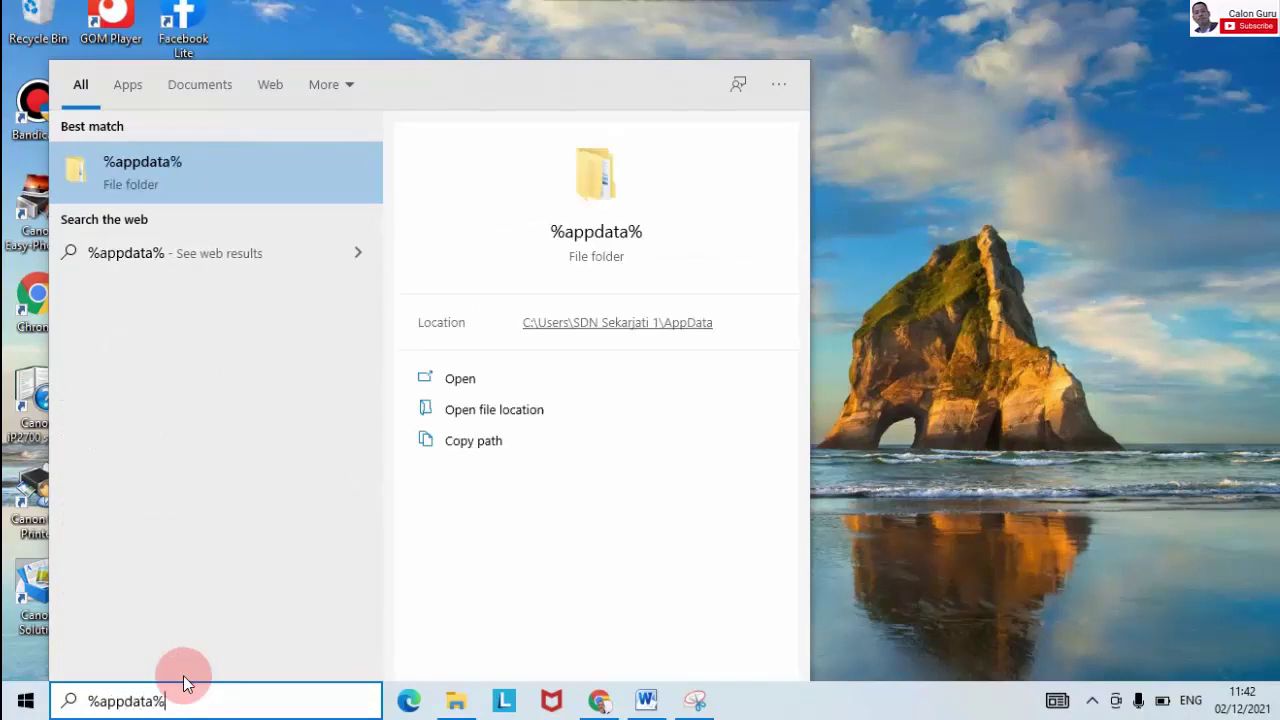
{"action": "left_click", "coordinate": [182, 155]}
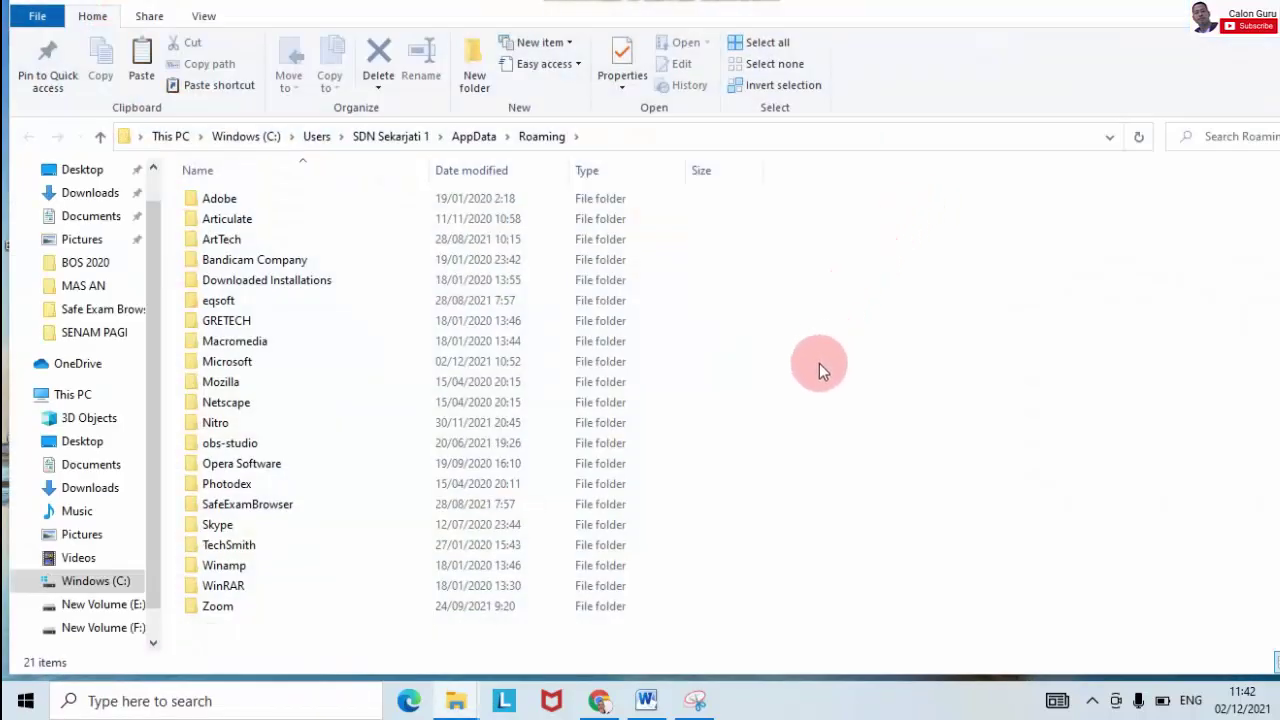
{"action": "double_click", "coordinate": [218, 240]}
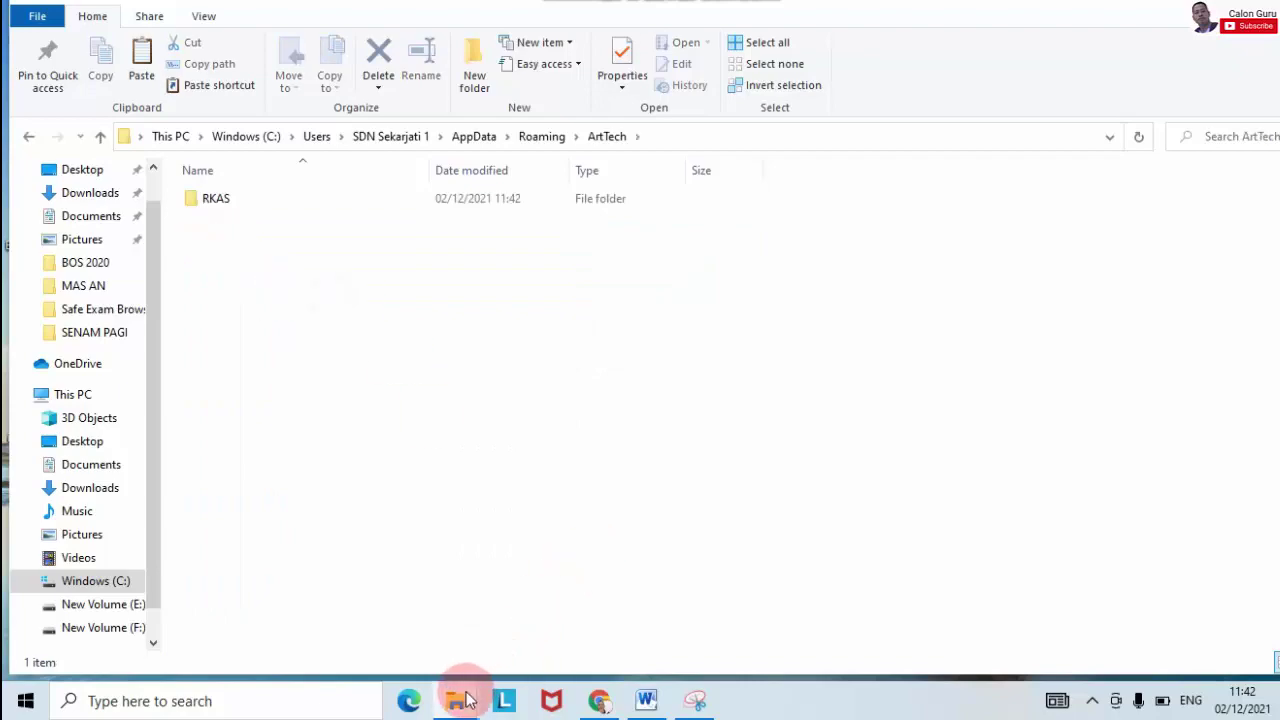
Step: Paste the copied 23. RKAS perubahan setelah disetujui folder into ArTech beside RKAS
{"action": "mouse_move", "coordinate": [457, 697]}
{"action": "mouse_move", "coordinate": [414, 620]}
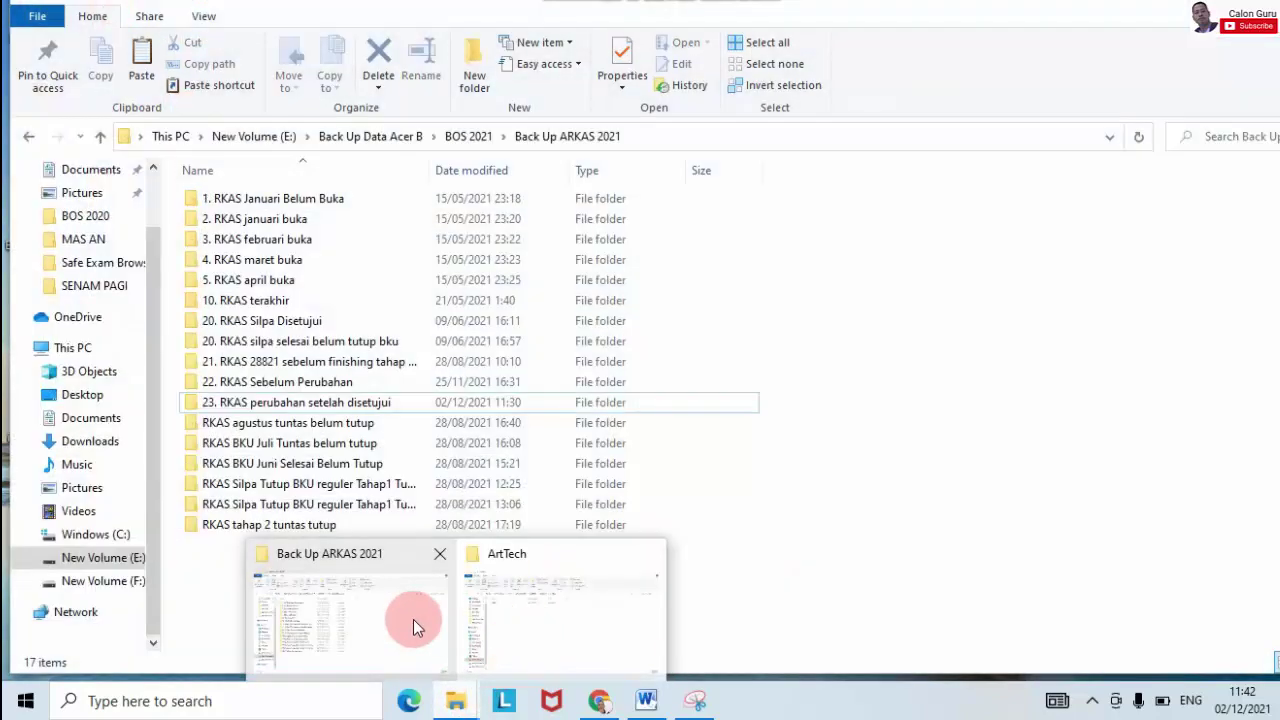
{"action": "left_click", "coordinate": [460, 622]}
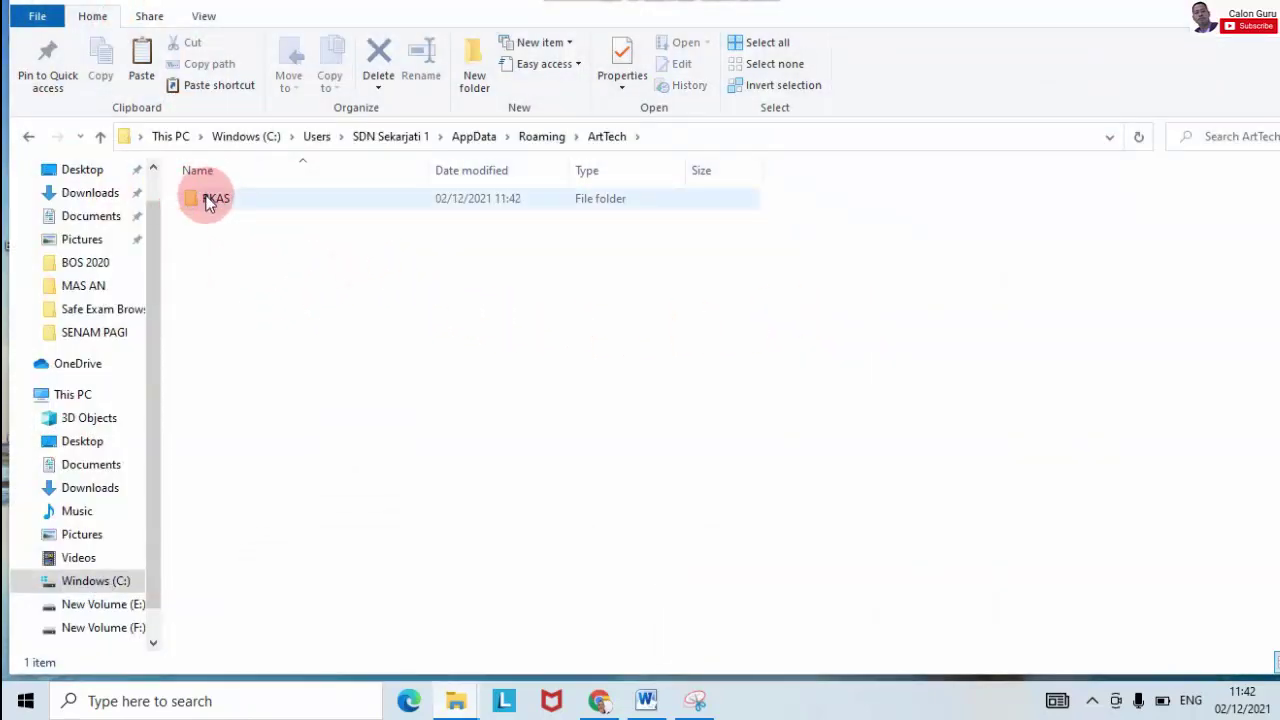
{"action": "mouse_move", "coordinate": [214, 205]}
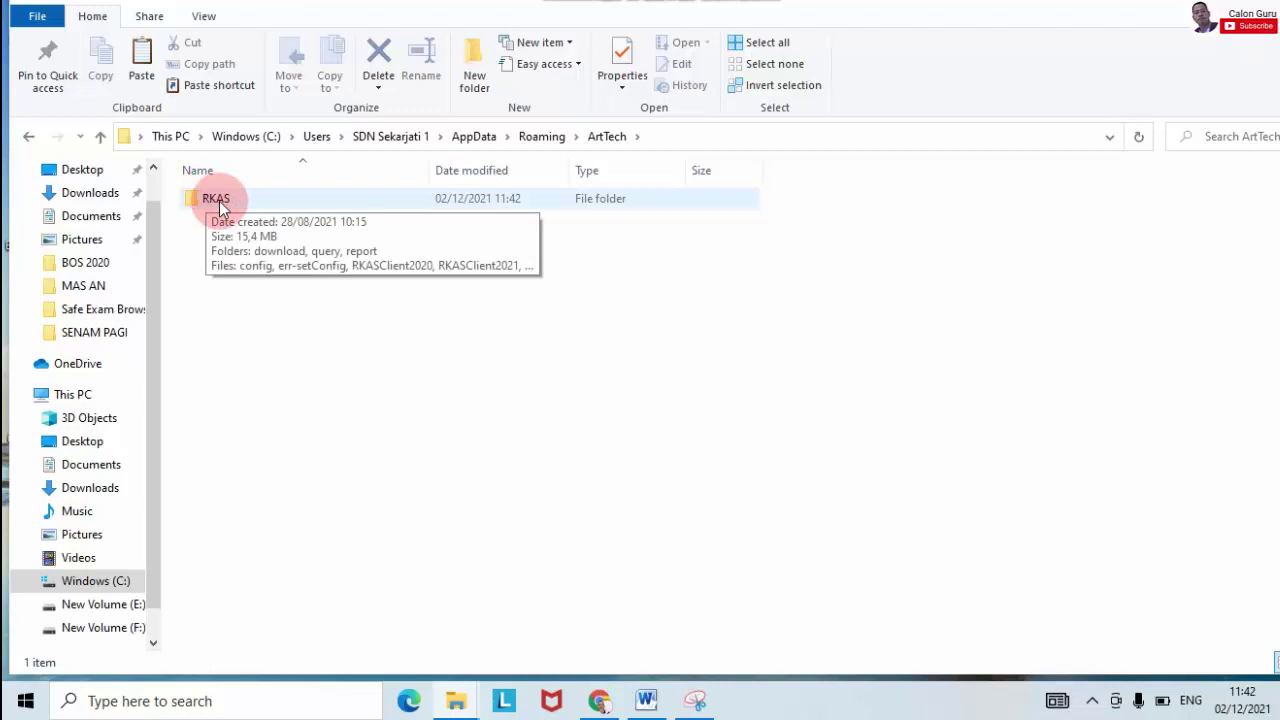
{"action": "right_click", "coordinate": [270, 285]}
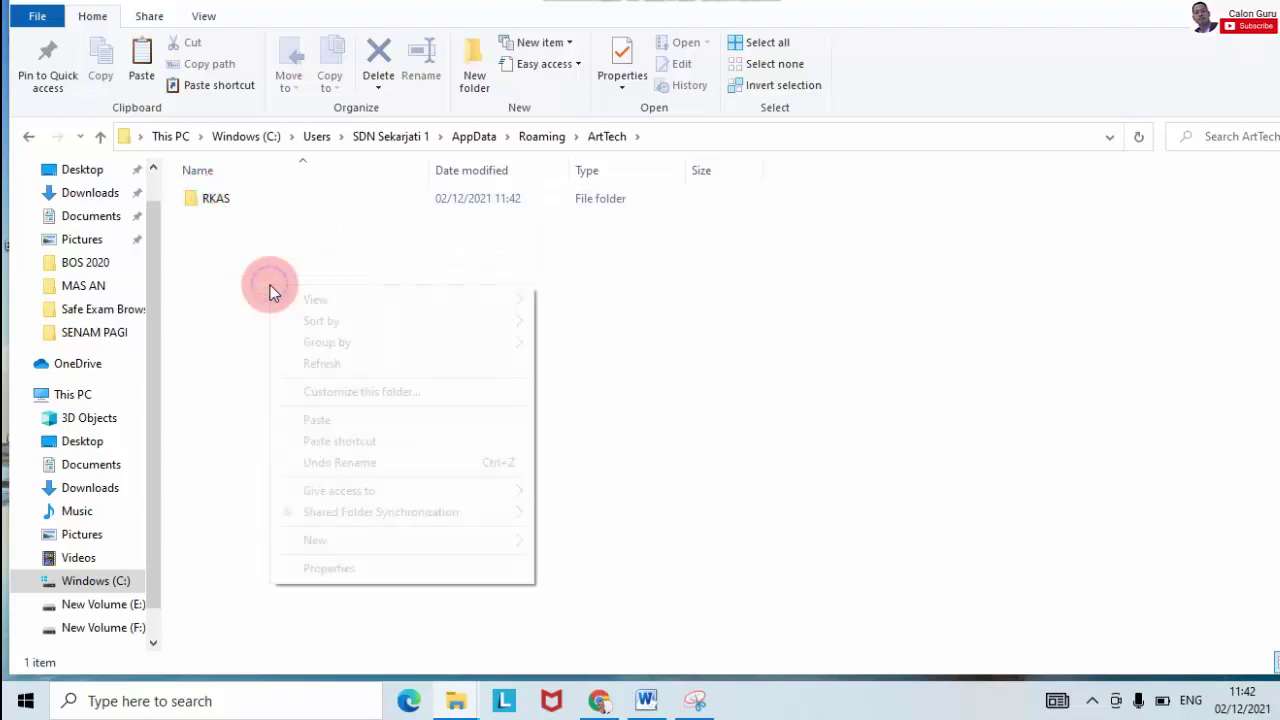
{"action": "left_click", "coordinate": [391, 424]}
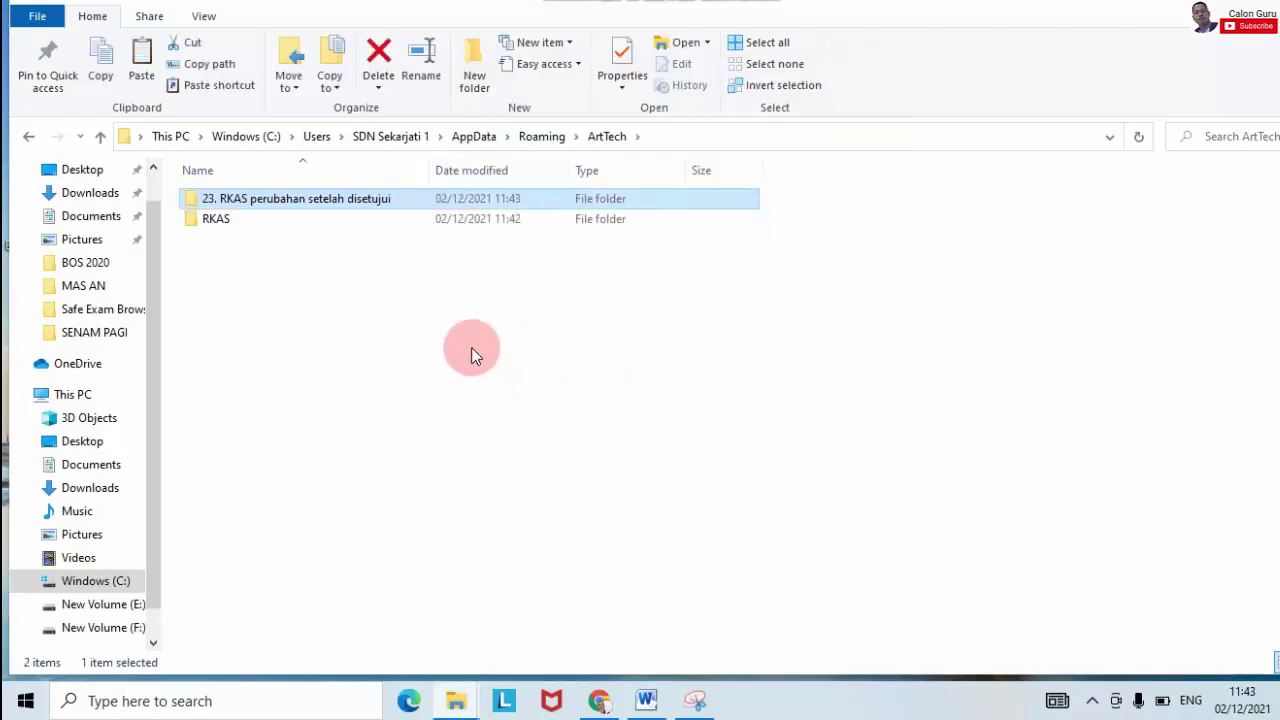
{"action": "left_click", "coordinate": [335, 326]}
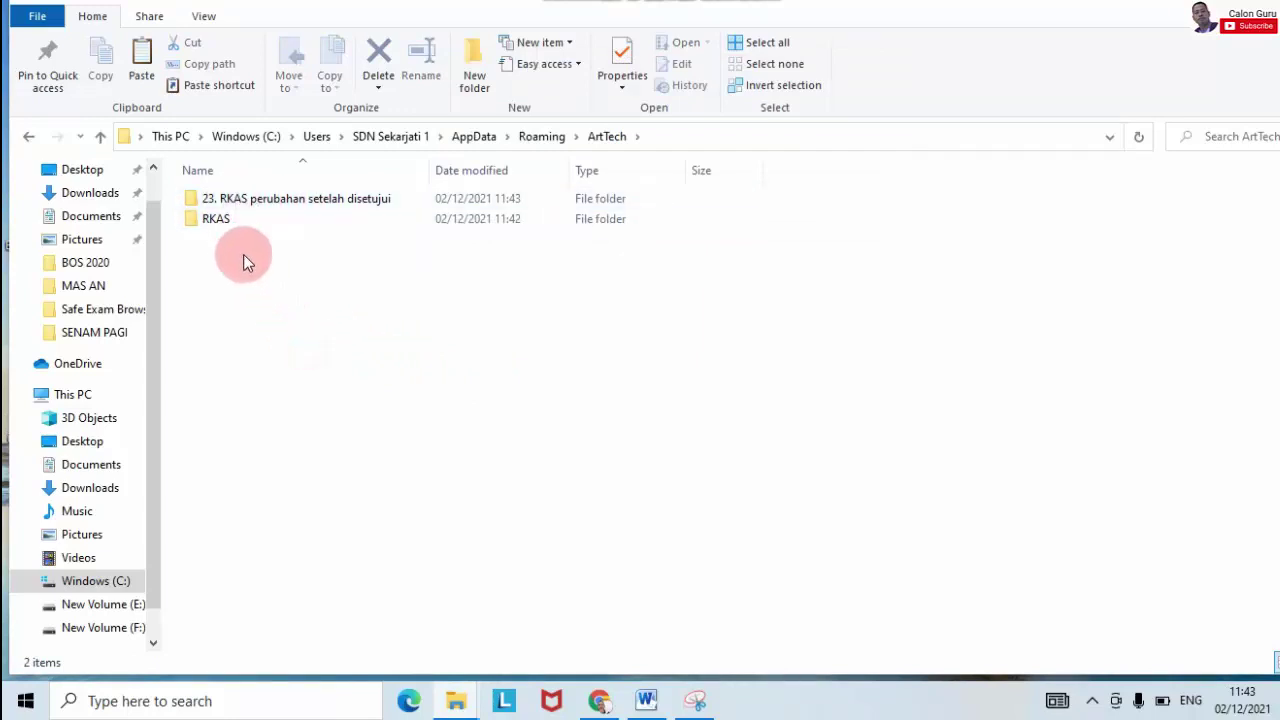
Step: Delete the old RKAS folder from ArtTech
{"action": "left_click", "coordinate": [222, 222]}
{"action": "right_click", "coordinate": [224, 222]}
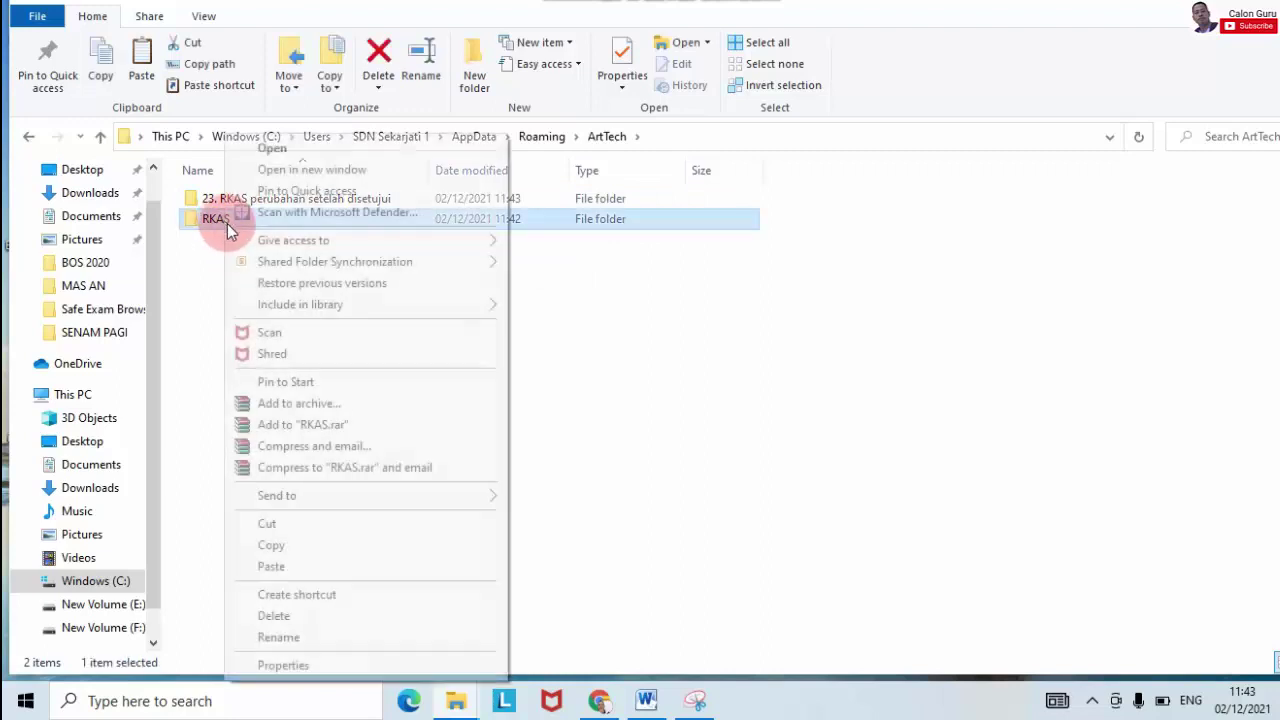
{"action": "left_click", "coordinate": [305, 615]}
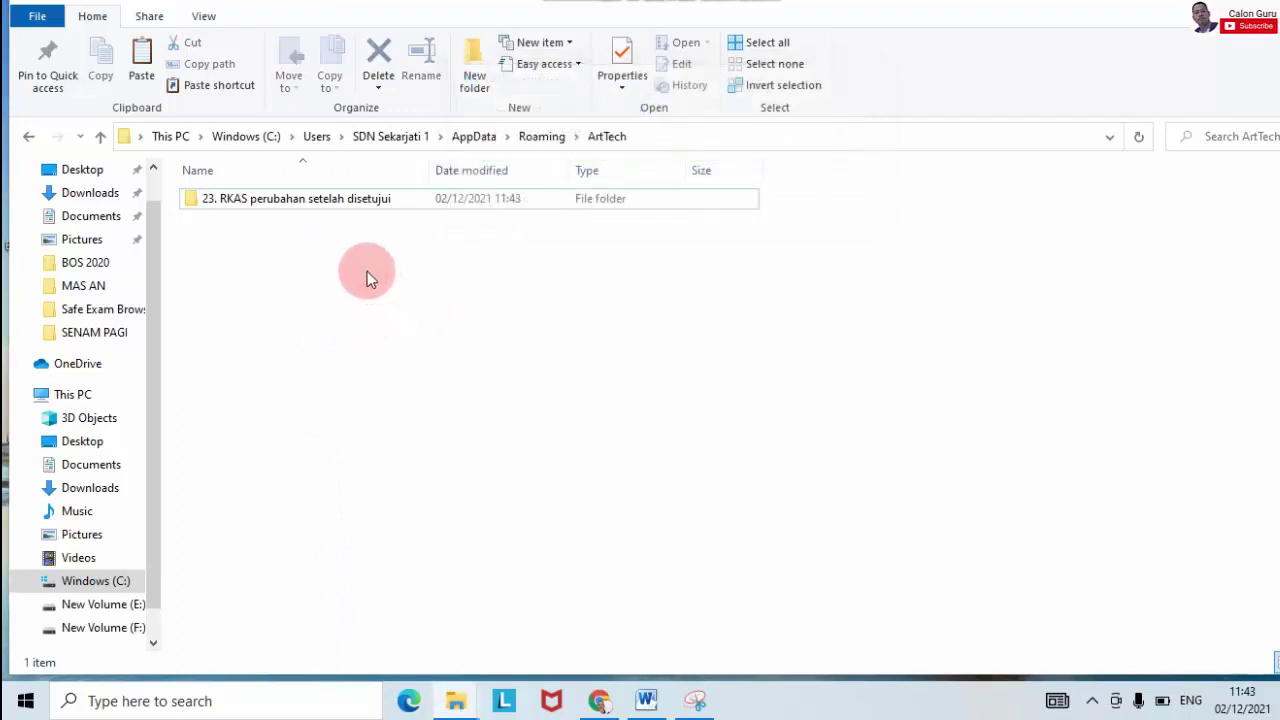
Step: Rename the backup folder to RKAS and minimize Explorer to the desktop
{"action": "right_click", "coordinate": [245, 197]}
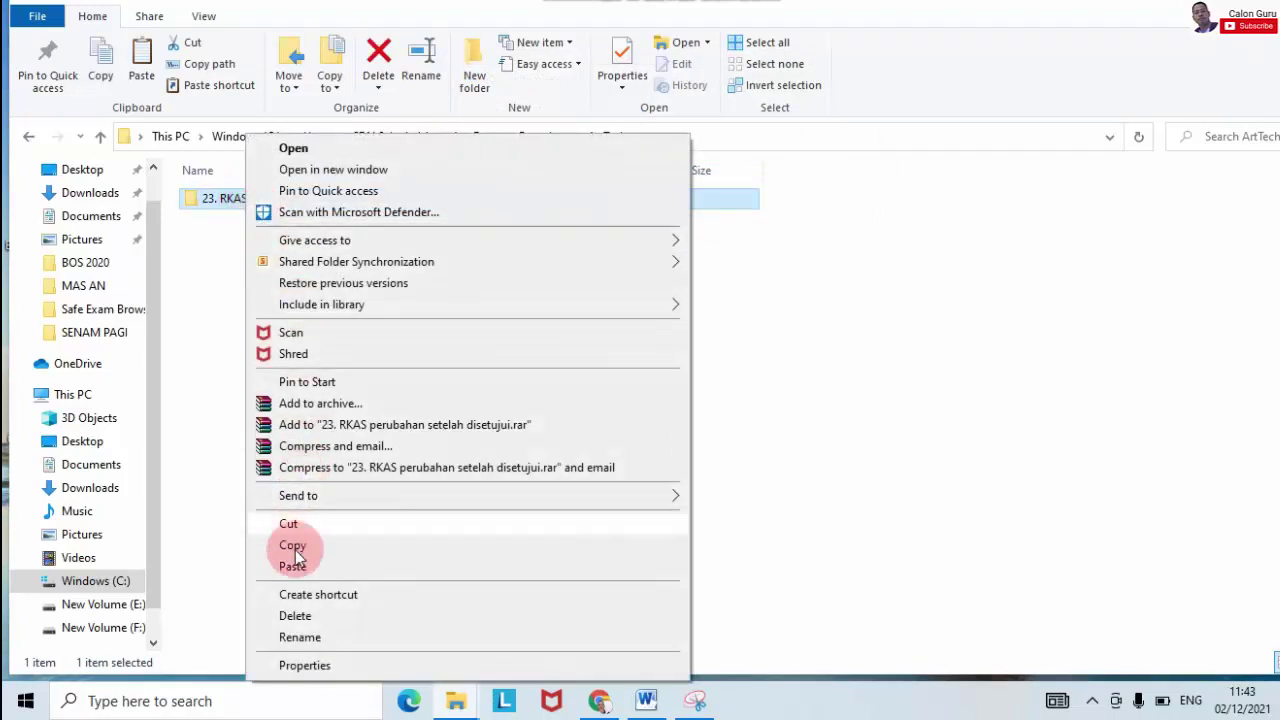
{"action": "left_click", "coordinate": [300, 637]}
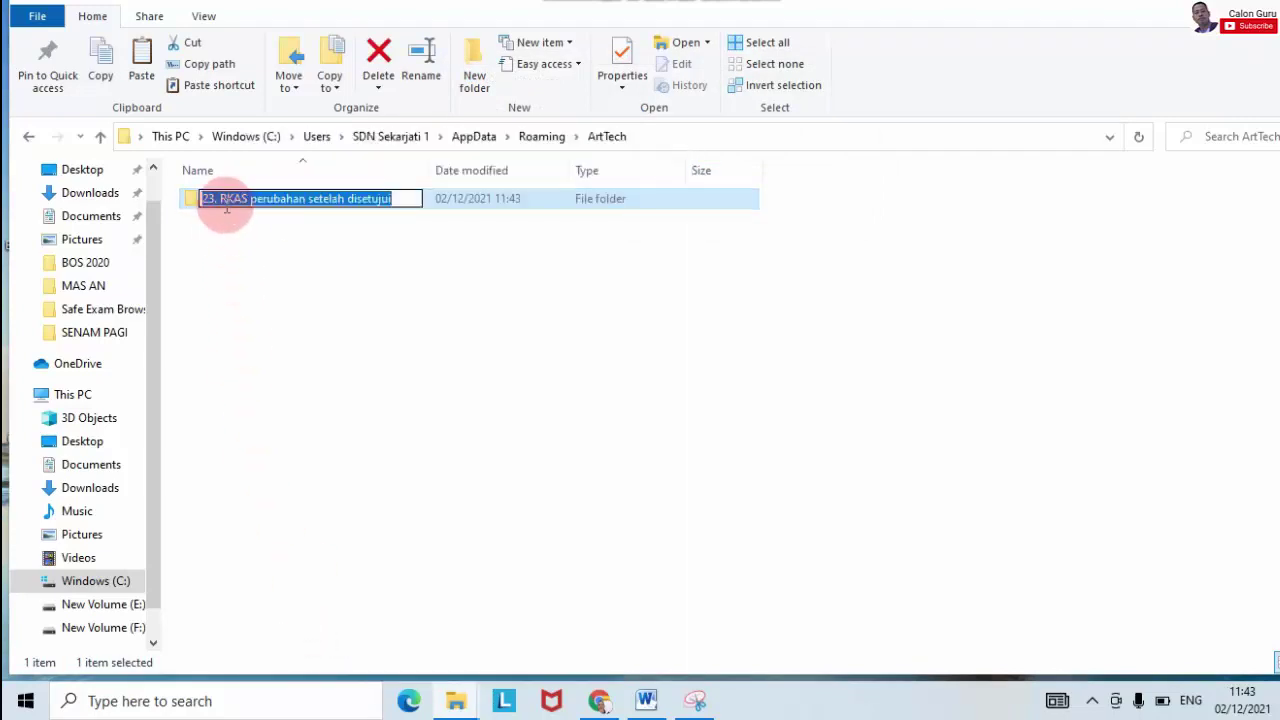
{"action": "double_click", "coordinate": [216, 200]}
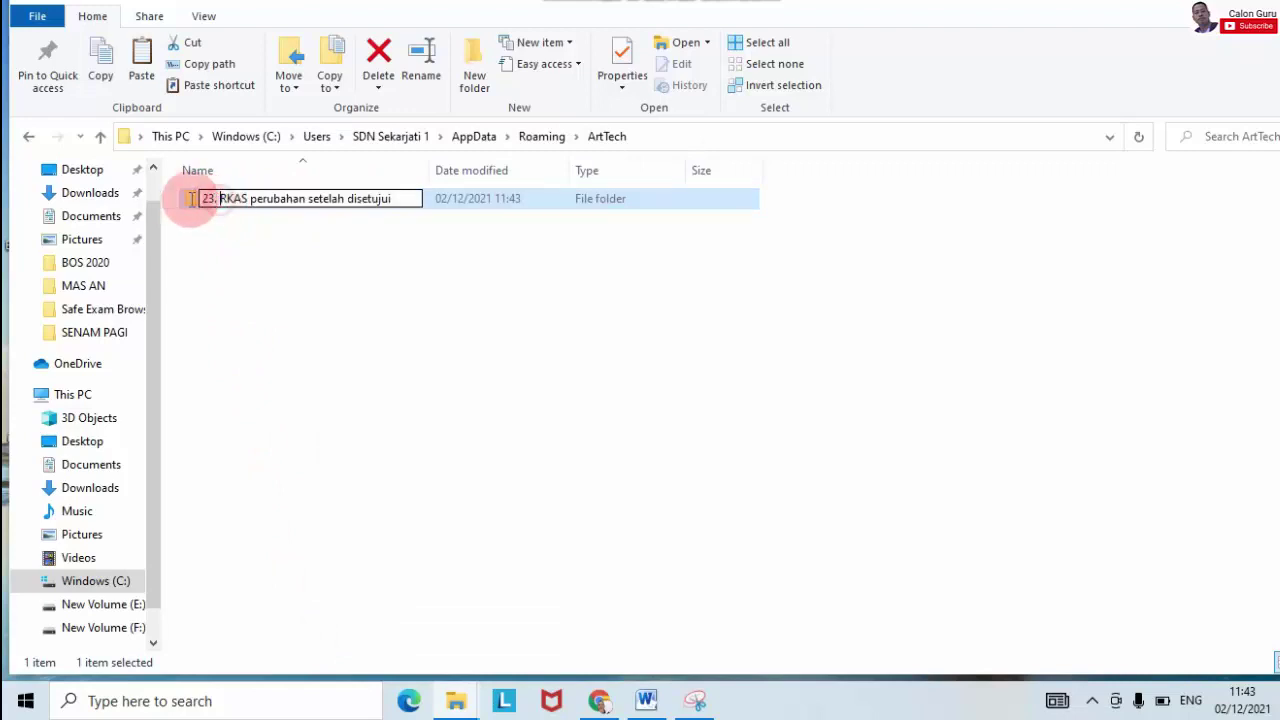
{"action": "key", "text": "BackSpace"}
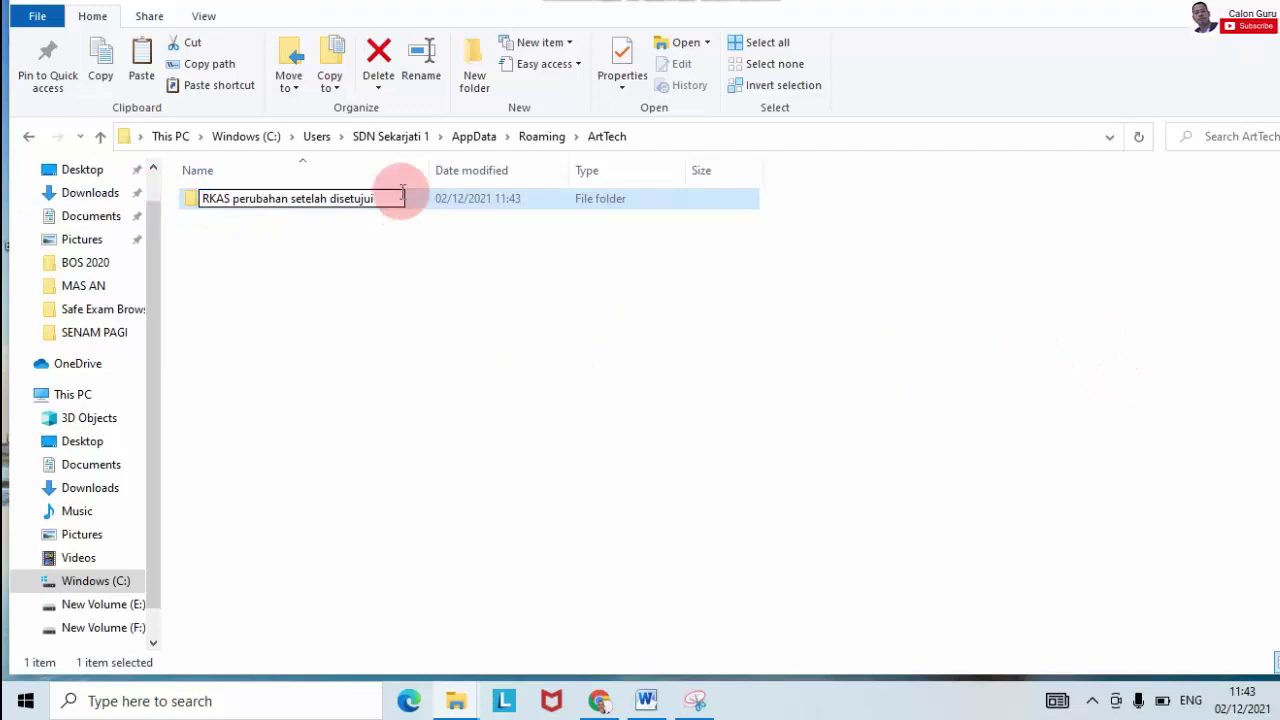
{"action": "left_click_drag", "start_coordinate": [394, 192], "coordinate": [232, 199]}
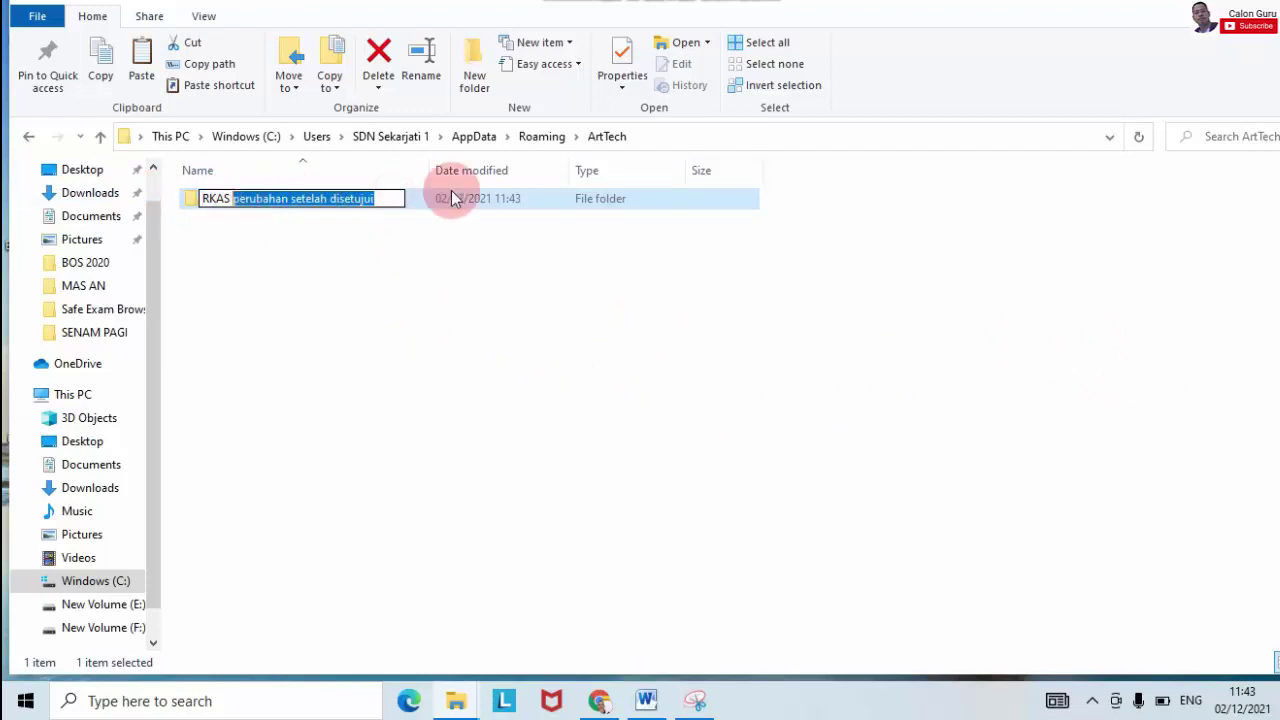
{"action": "key", "text": "BackSpace"}
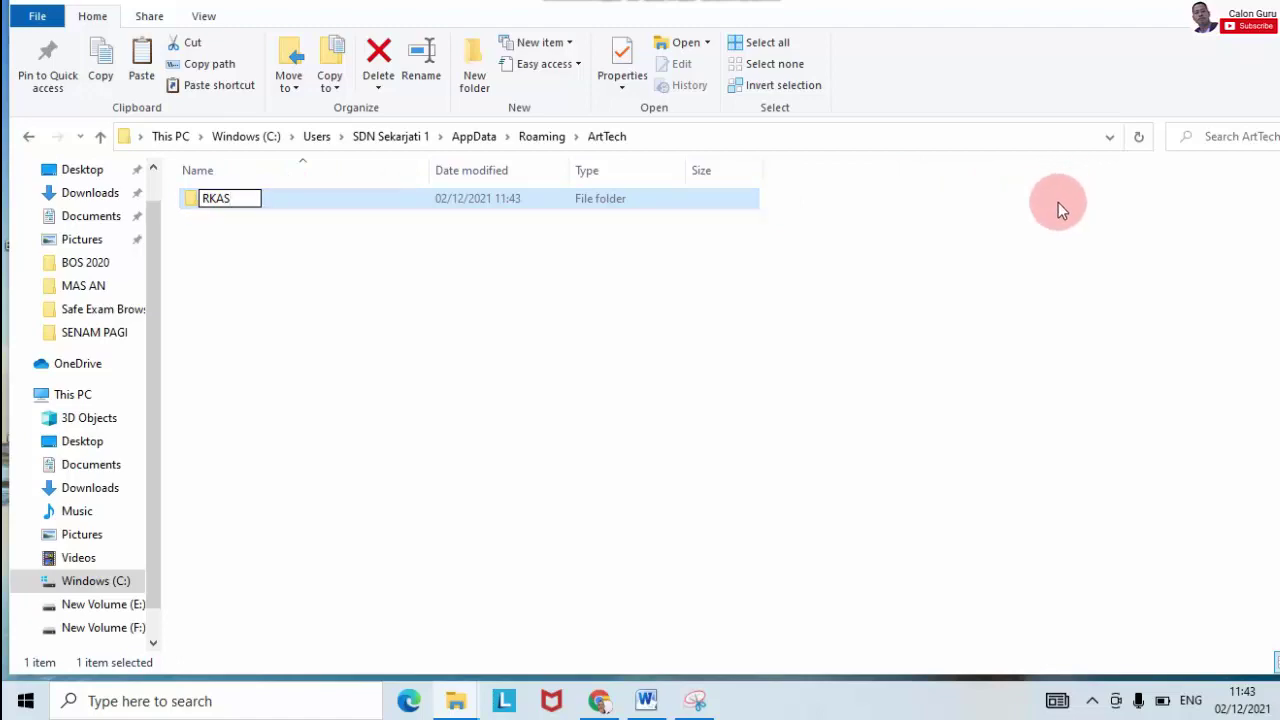
{"action": "left_click", "coordinate": [790, 256]}
{"action": "left_click", "coordinate": [935, 290]}
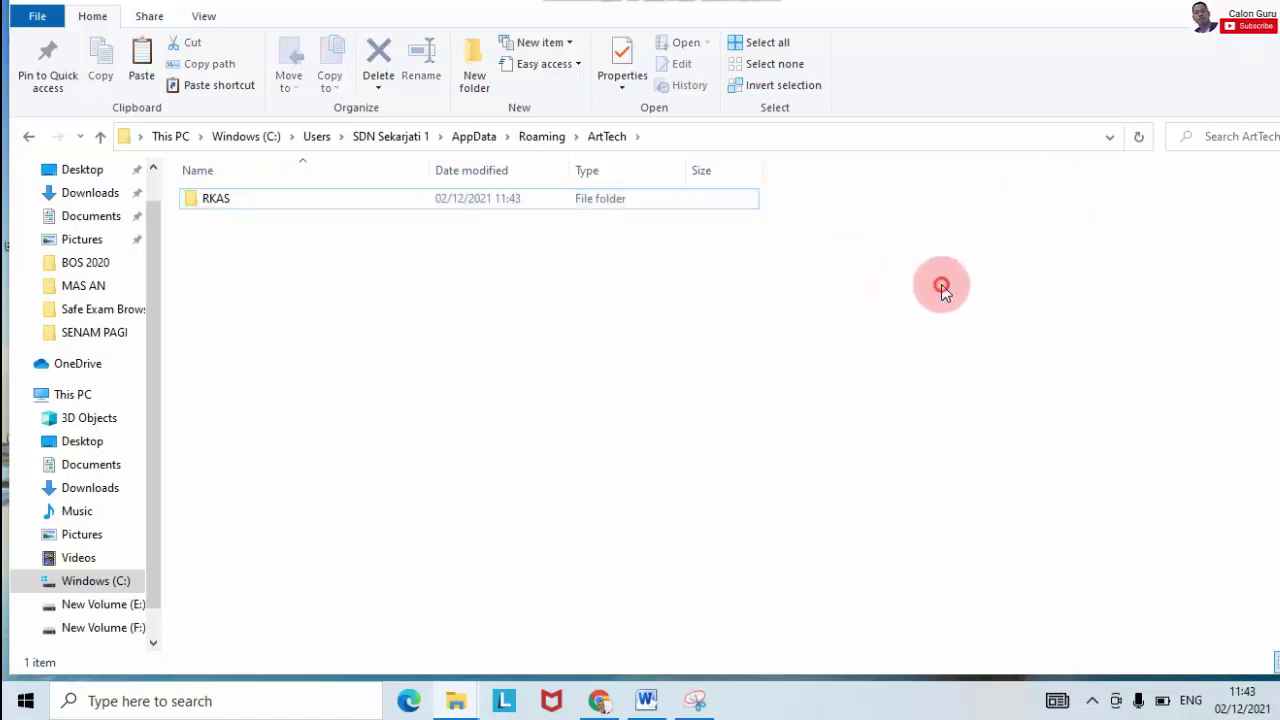
{"action": "key", "text": "super+d"}
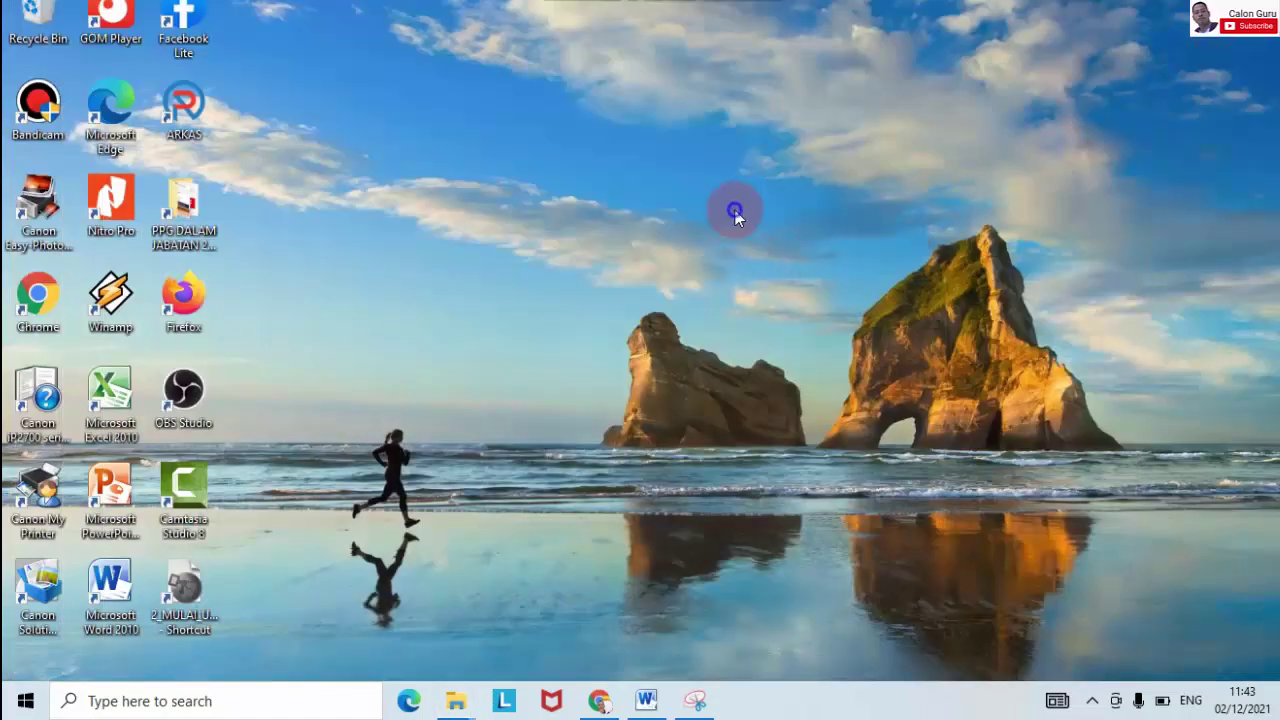
Step: Refresh the desktop twice and launch ARKAS from its desktop icon
{"action": "right_click", "coordinate": [734, 208]}
{"action": "left_click", "coordinate": [798, 266]}
{"action": "right_click", "coordinate": [650, 103]}
{"action": "left_click", "coordinate": [714, 155]}
{"action": "double_click", "coordinate": [186, 108]}
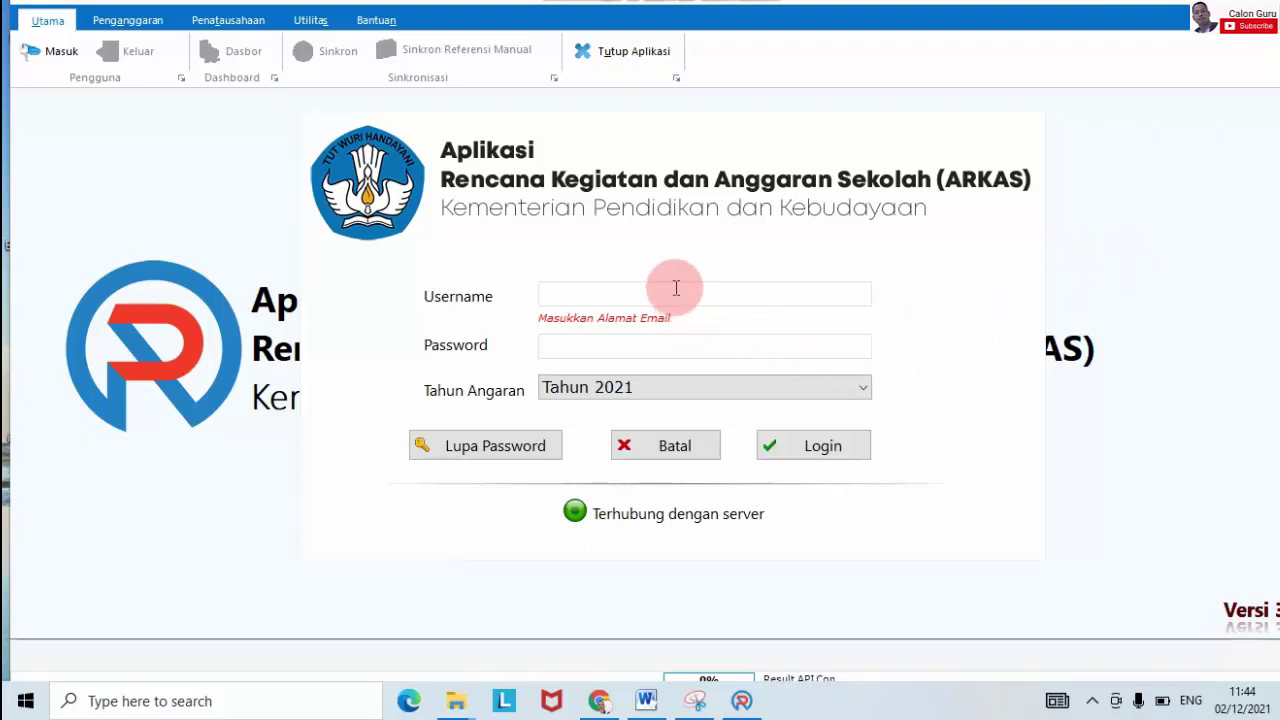
Step: Log in to ARKAS with the account e-mail and password for Tahun 2021
{"action": "left_click", "coordinate": [676, 288]}
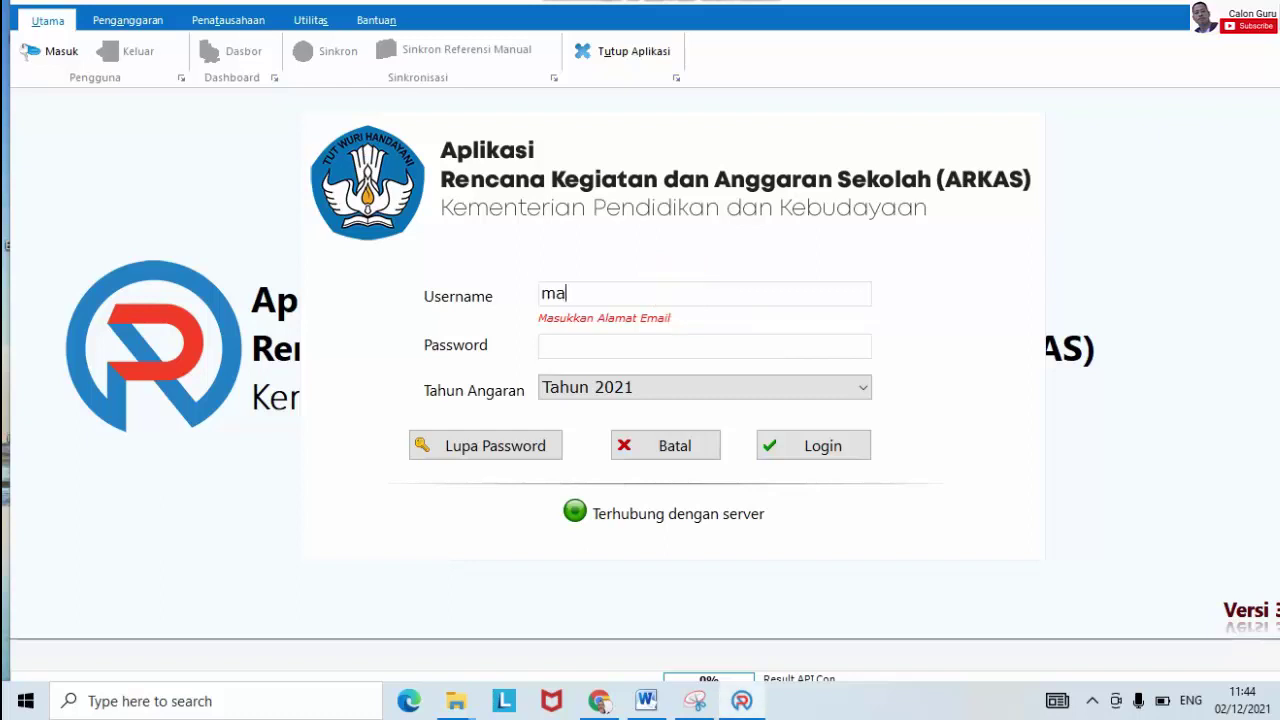
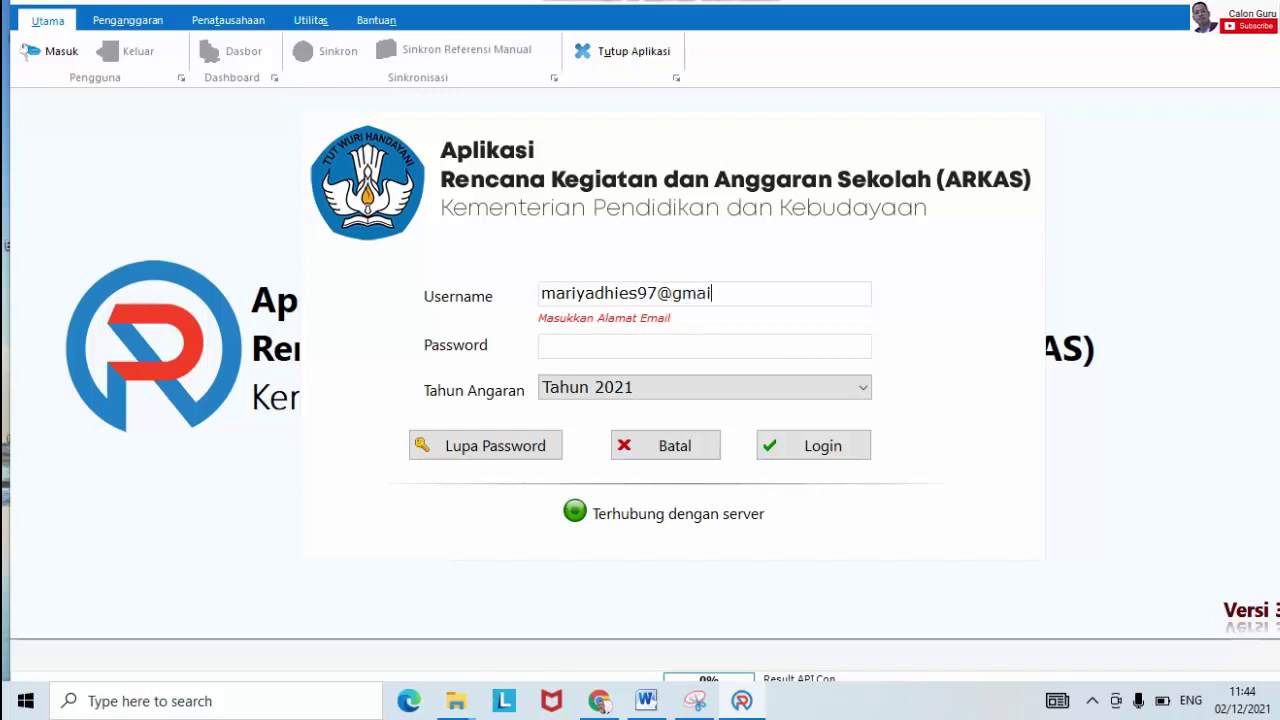
{"action": "left_click", "coordinate": [597, 345]}
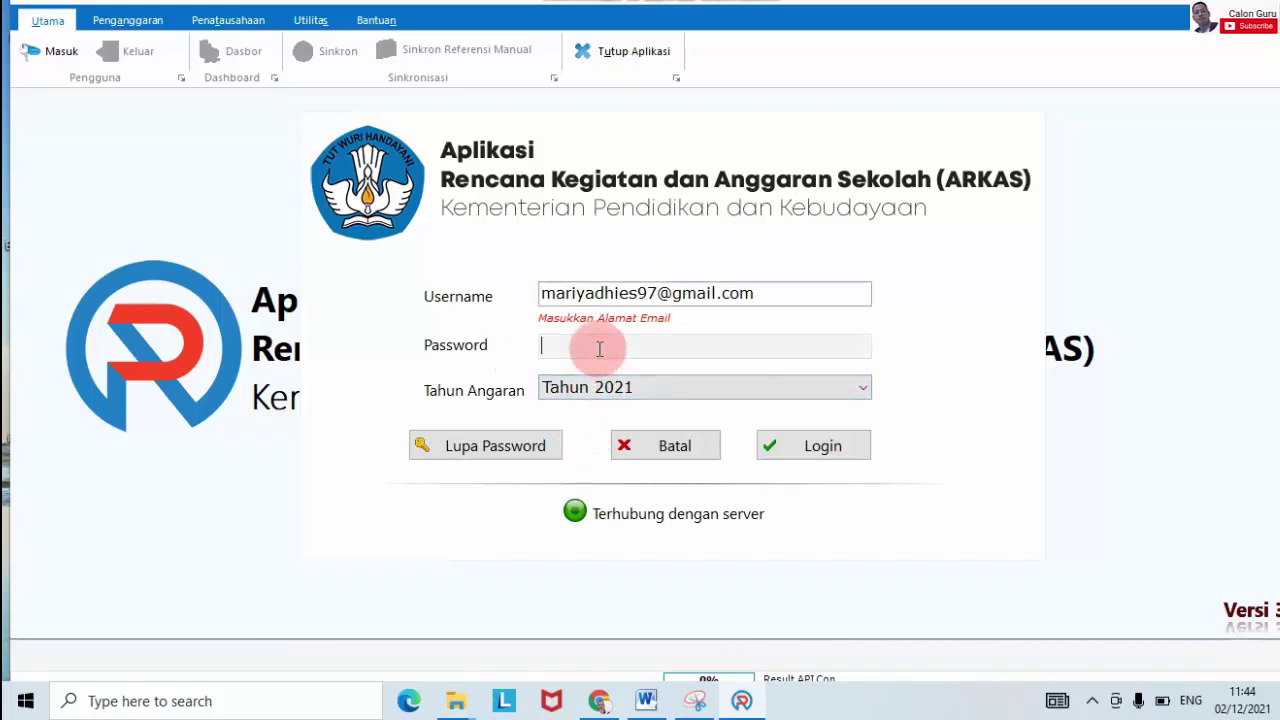
{"action": "key", "text": "ctrl+v"}
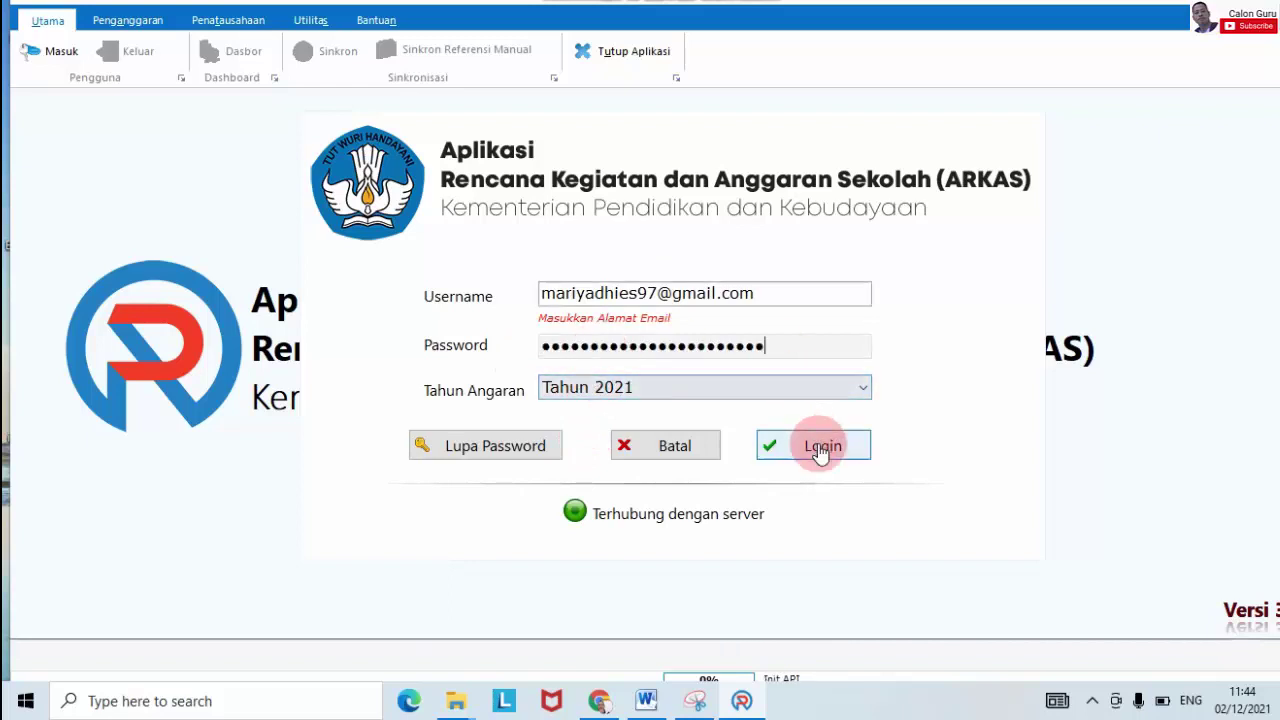
{"action": "left_click", "coordinate": [819, 446]}
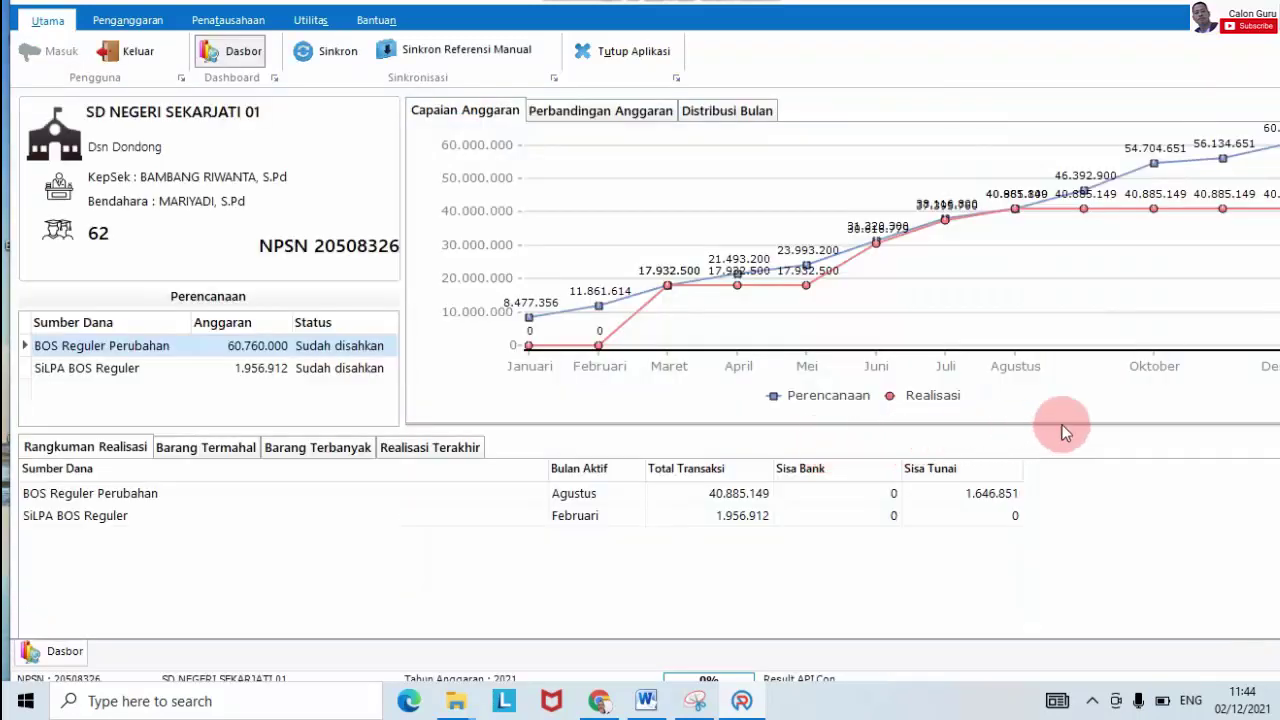
Step: Open Buku Kas Umum for BOS Reguler Perubahan and dismiss the no-active-month notice
{"action": "left_click", "coordinate": [130, 20]}
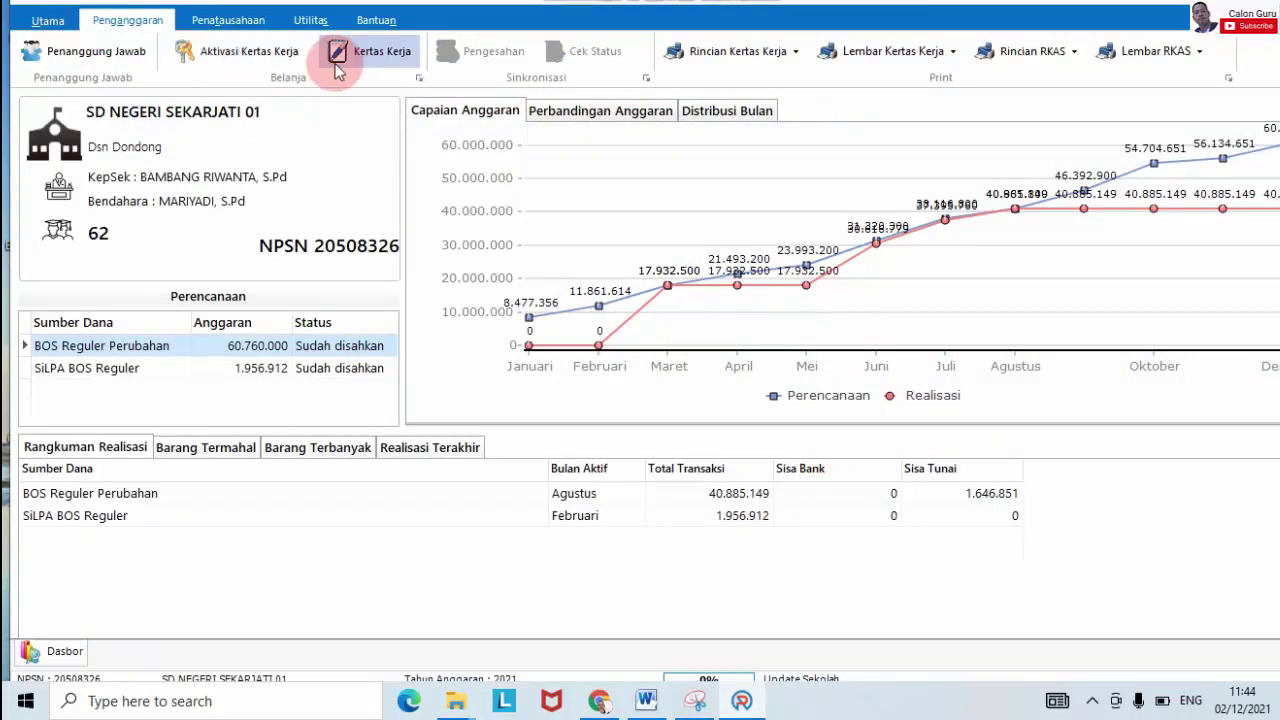
{"action": "left_click", "coordinate": [232, 20]}
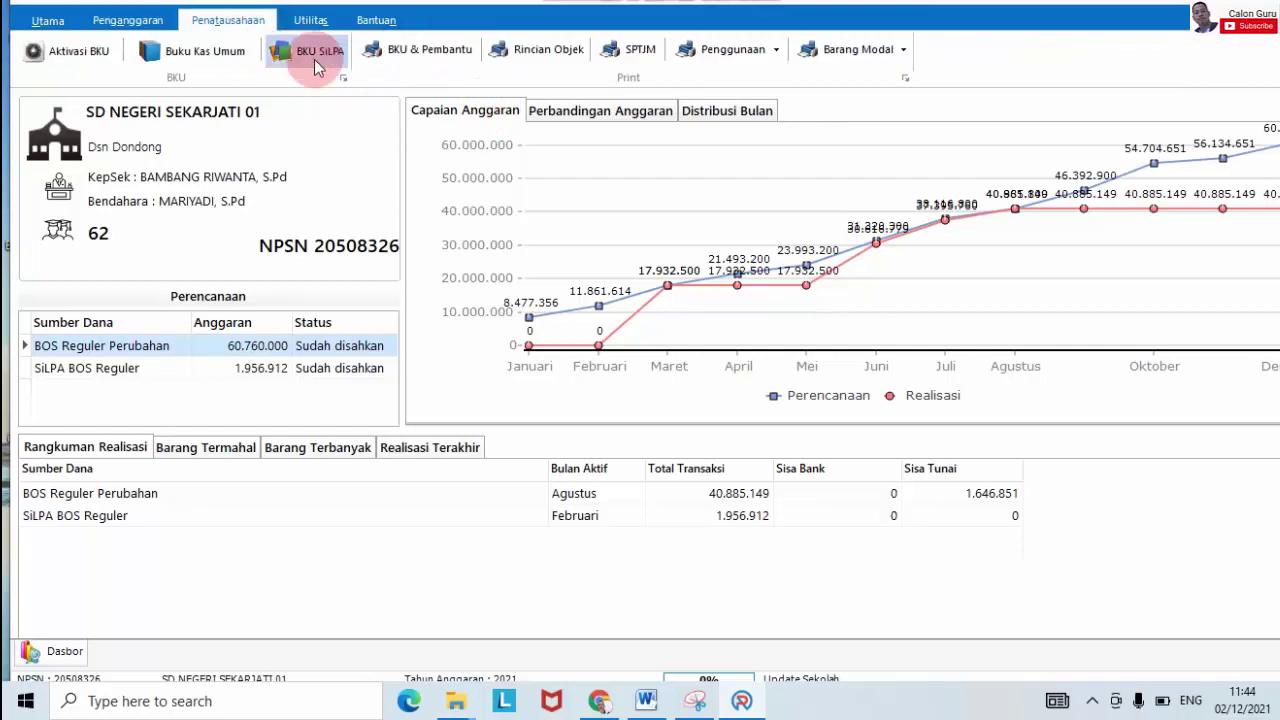
{"action": "left_click", "coordinate": [222, 55]}
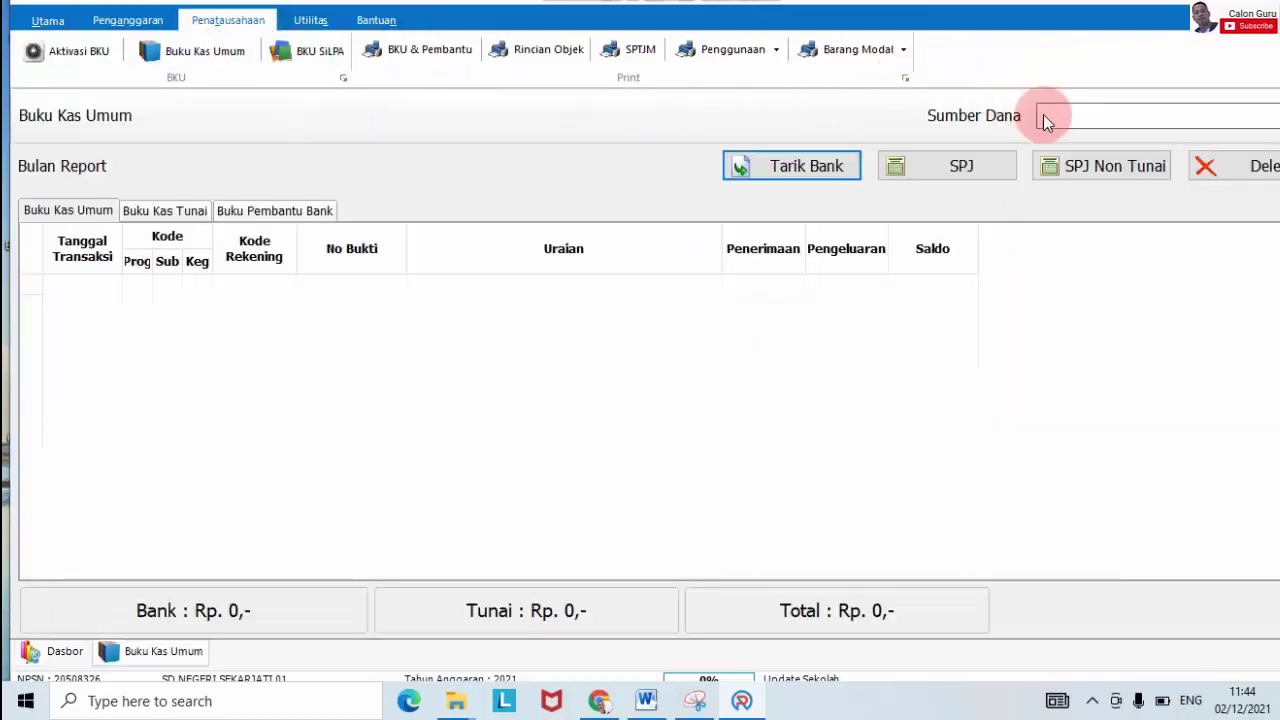
{"action": "left_click", "coordinate": [1043, 114]}
{"action": "left_click", "coordinate": [1058, 140]}
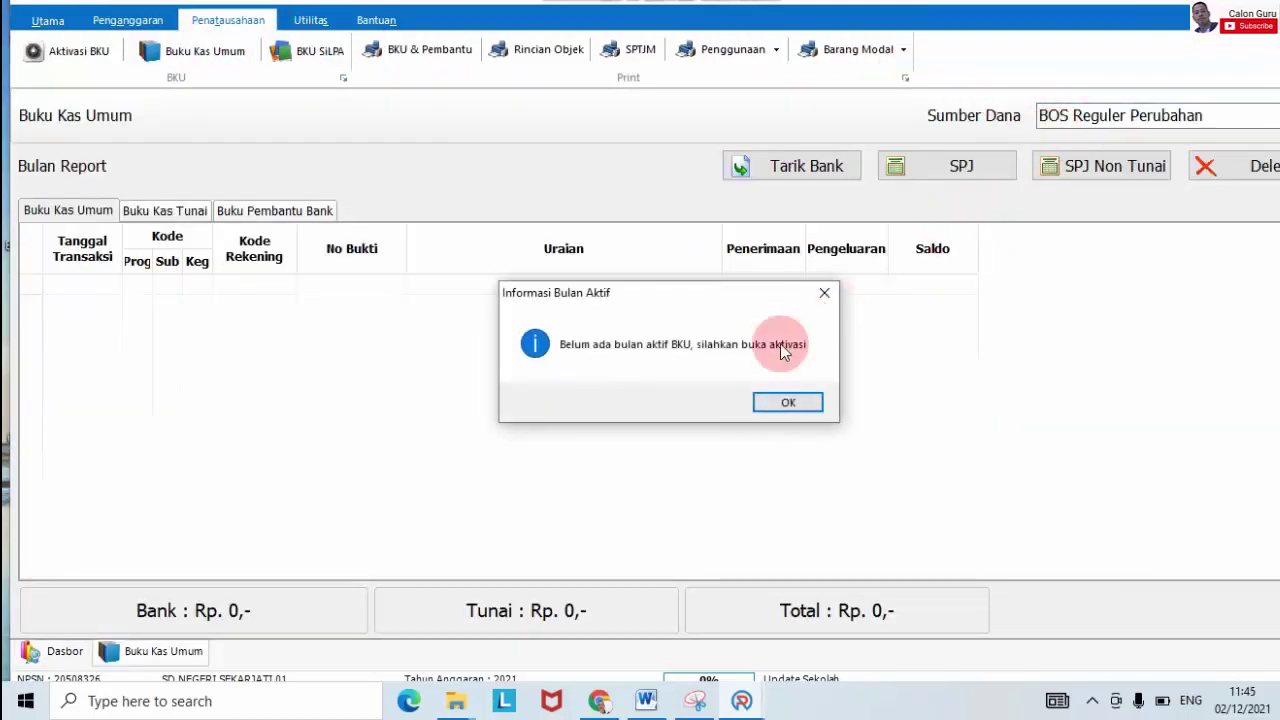
{"action": "left_click", "coordinate": [775, 397]}
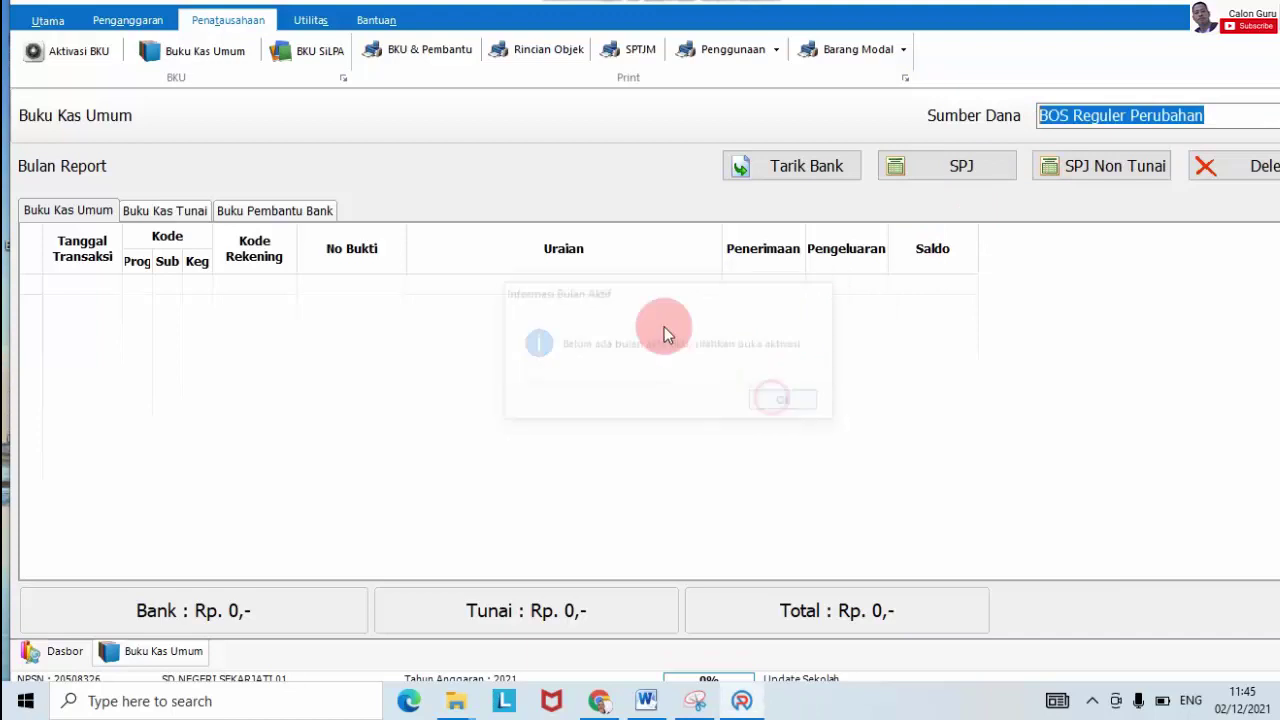
Step: Open Aktivasi BKU with BOS Reguler Perubahan as the funding source
{"action": "left_click", "coordinate": [73, 57]}
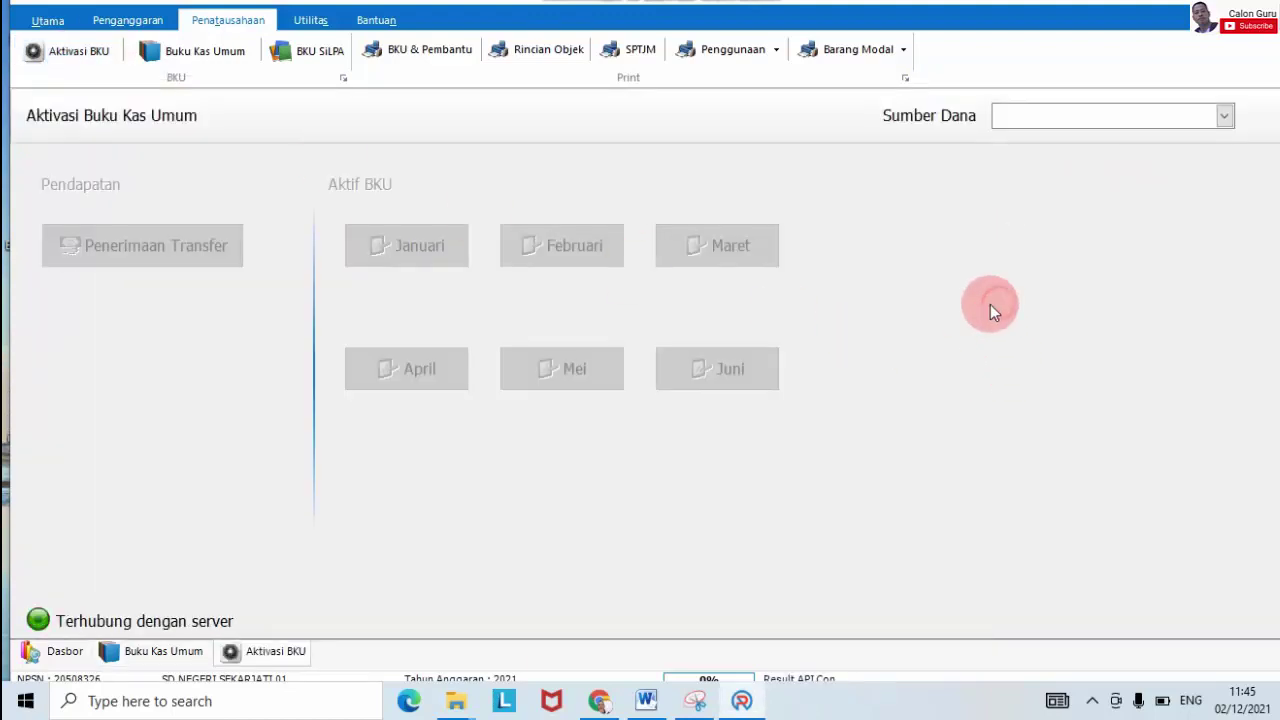
{"action": "left_click", "coordinate": [1046, 117]}
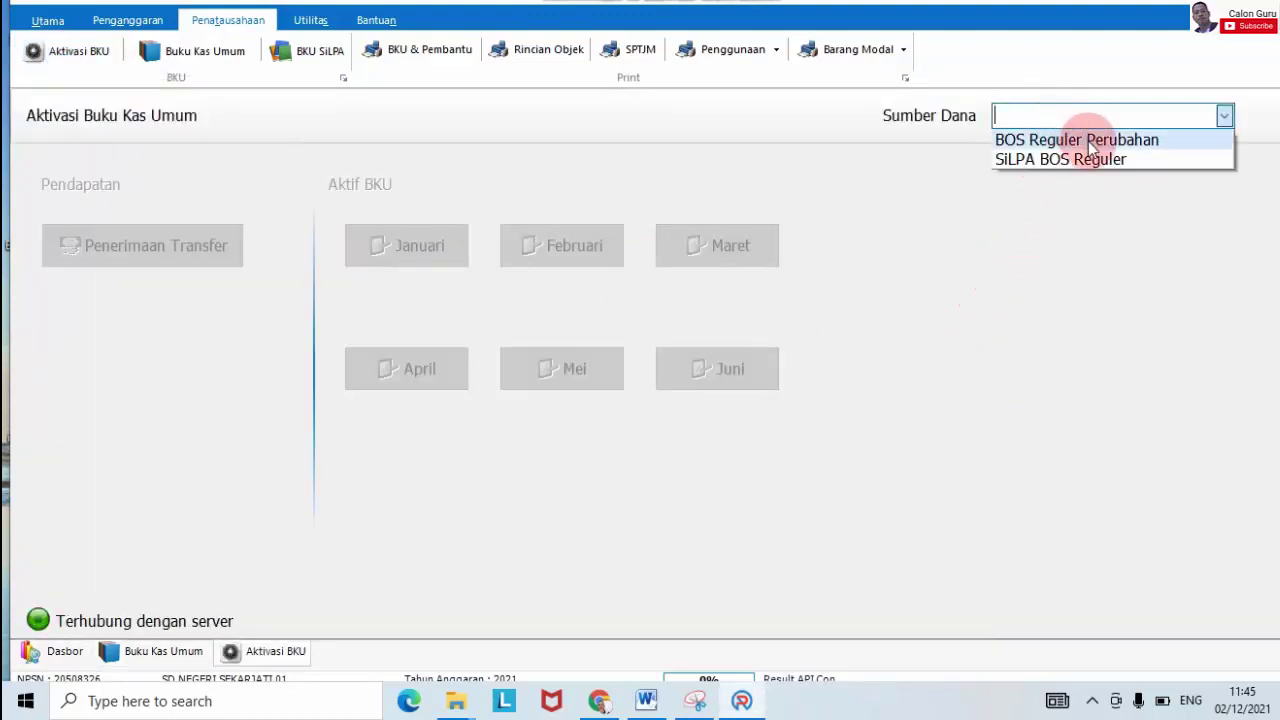
{"action": "left_click", "coordinate": [1086, 135]}
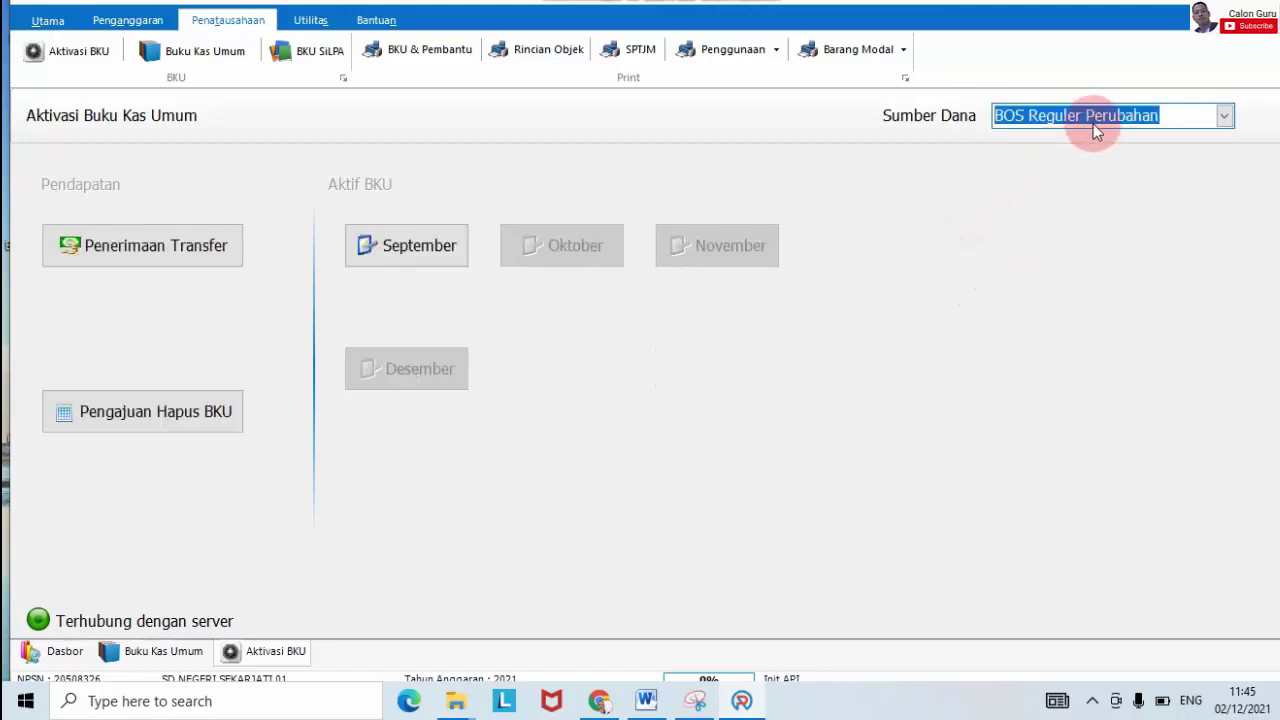